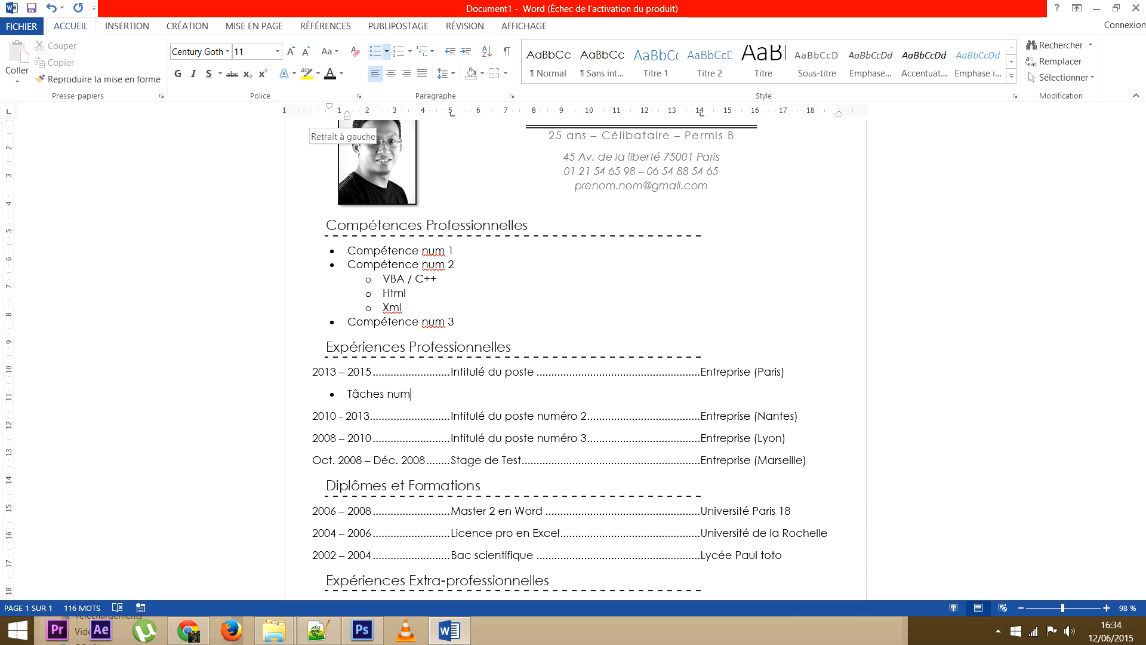
Complete the bullet under the 2013 – 2015 job as "Tâches num 1" and add a second bullet "Tâches num 2"
type("1")
key("Return")
type("Tâches num 2")
left_click(255, 27)
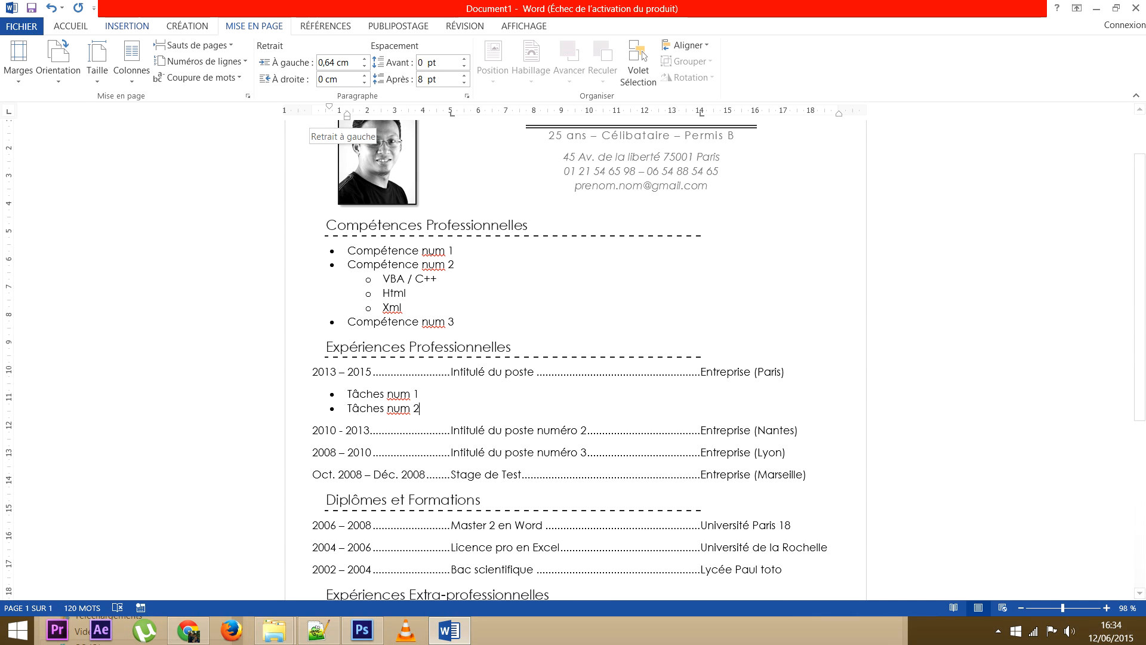
left_click(70, 27)
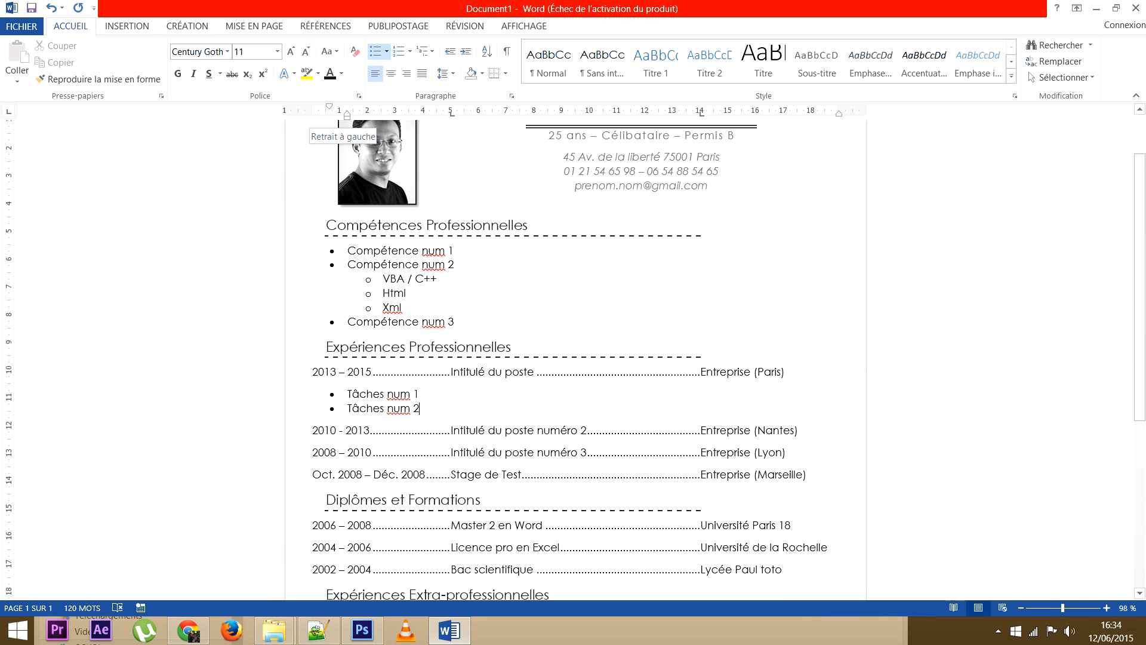
Add the bullet "Spécialité Tabulation" beneath the 2006 – 2008 "Master 2 en Word" line in Diplômes et Formations
scroll(346, 116, "down", 2)
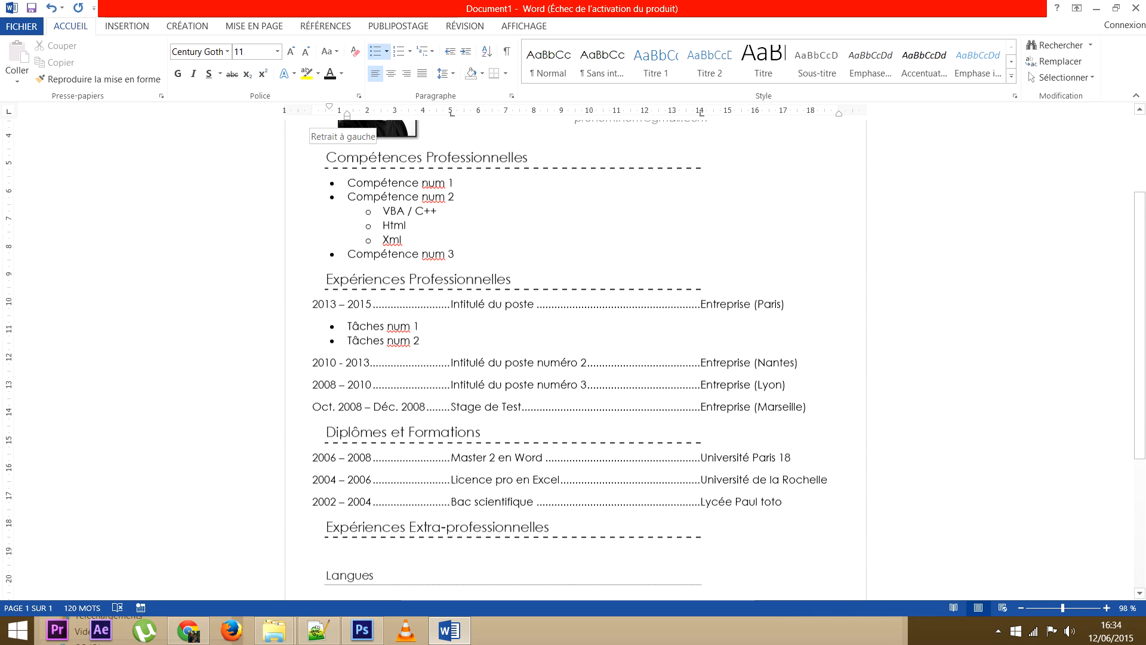
scroll(346, 116, "down", 2)
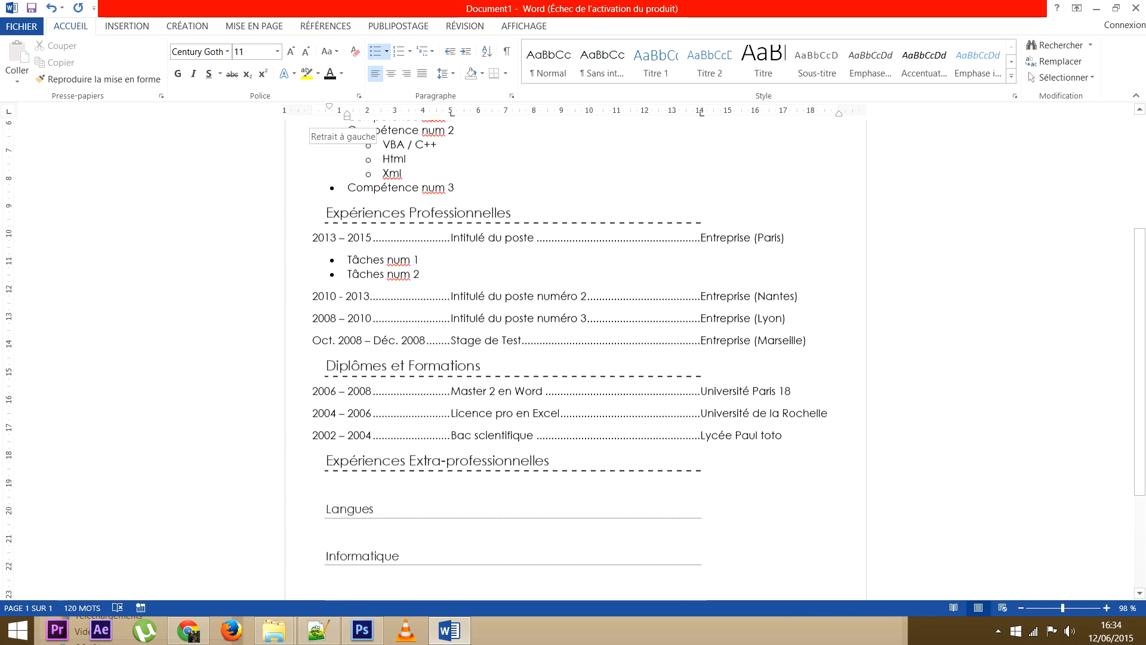
scroll(346, 116, "up", 3)
scroll(347, 117, "down", 3)
scroll(346, 117, "down", 1)
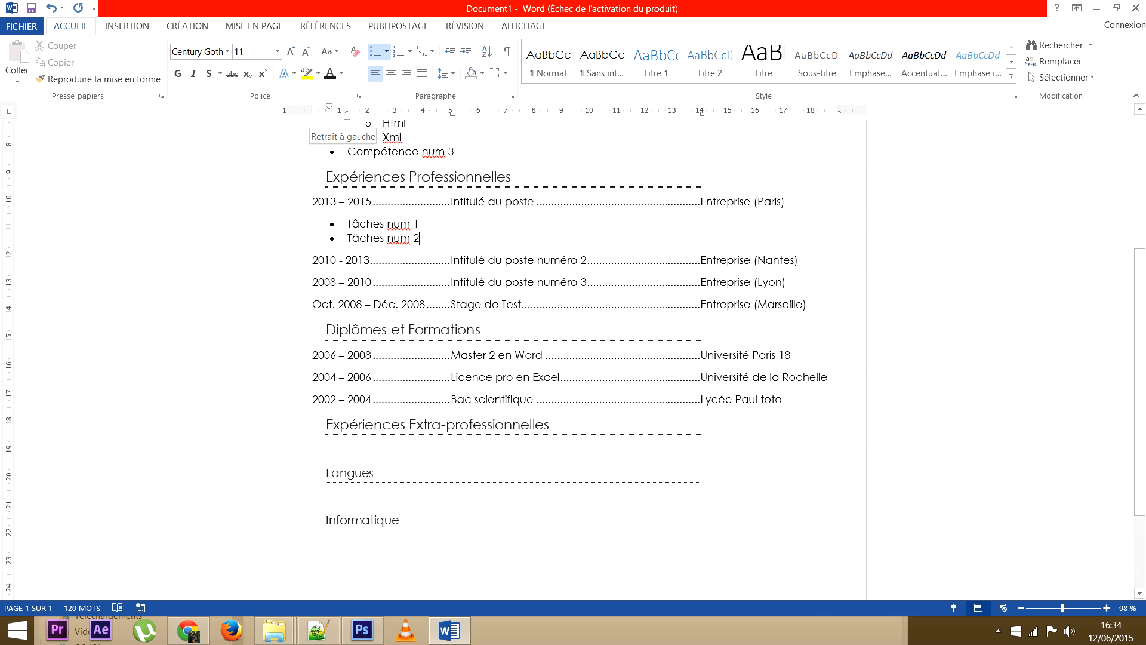
left_click(792, 355)
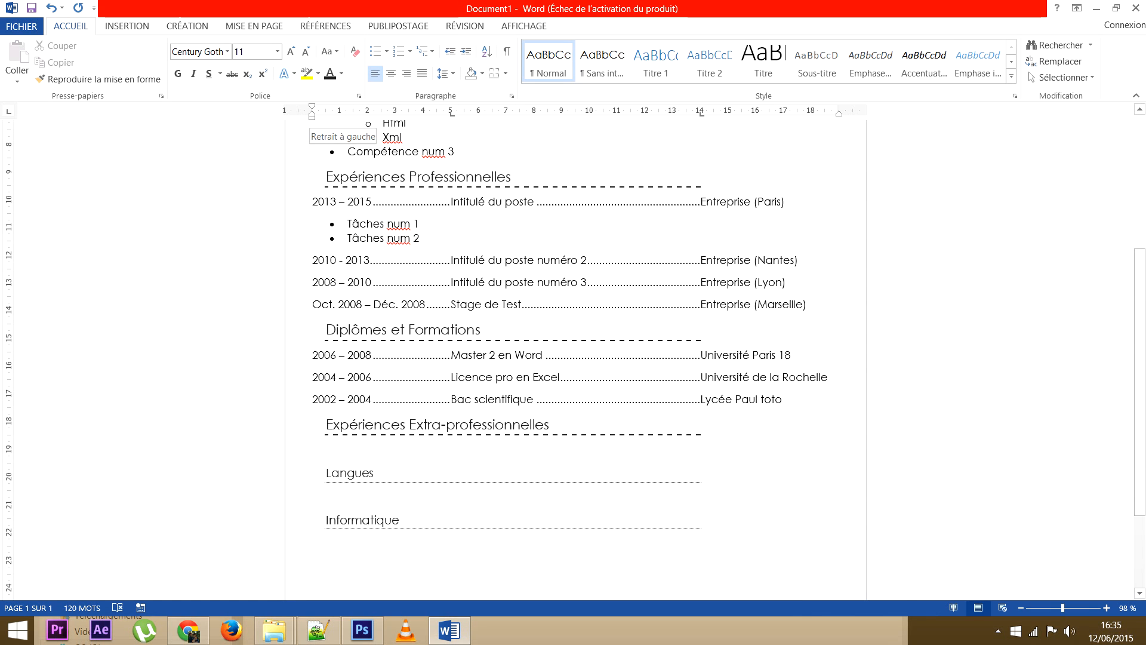
key("Return")
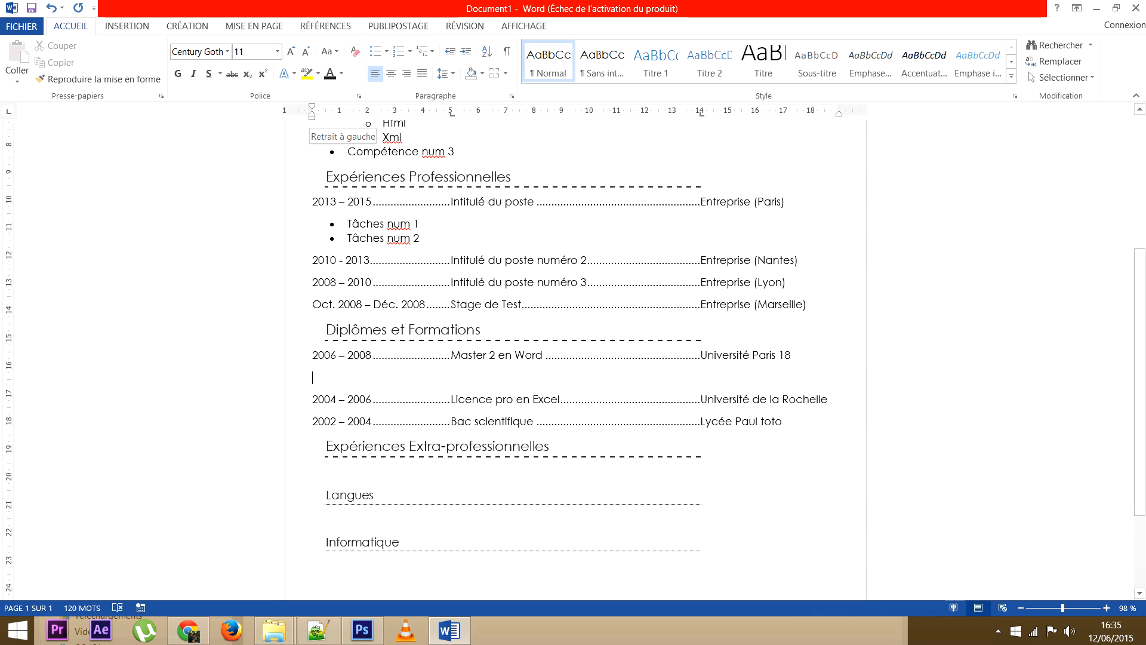
left_click(375, 51)
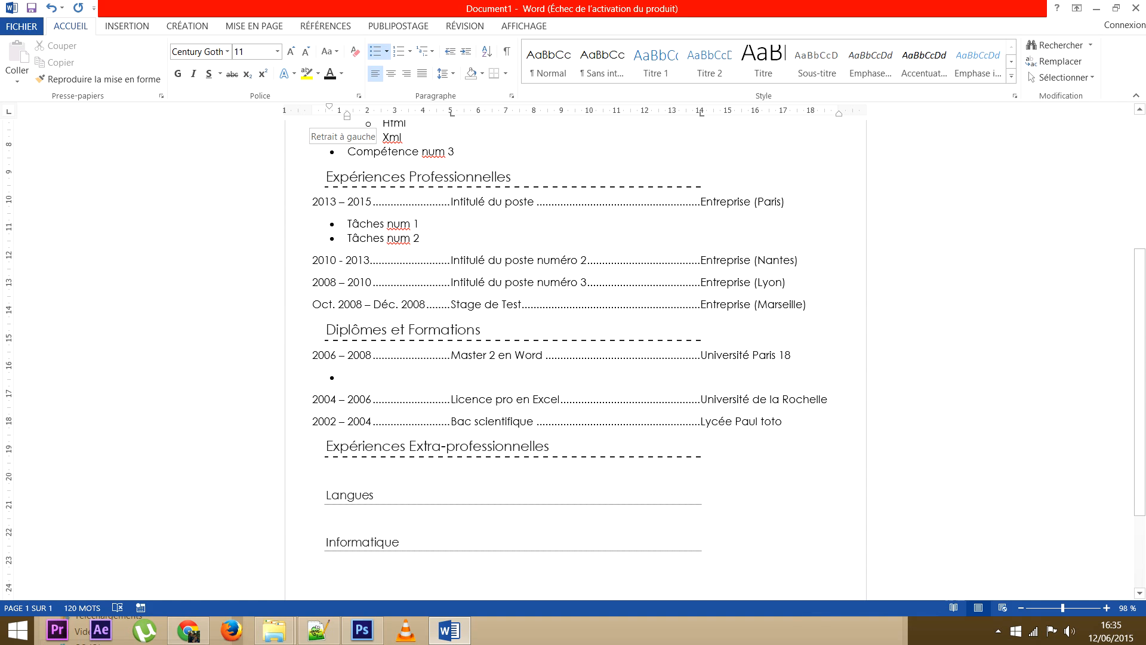
type("Spé")
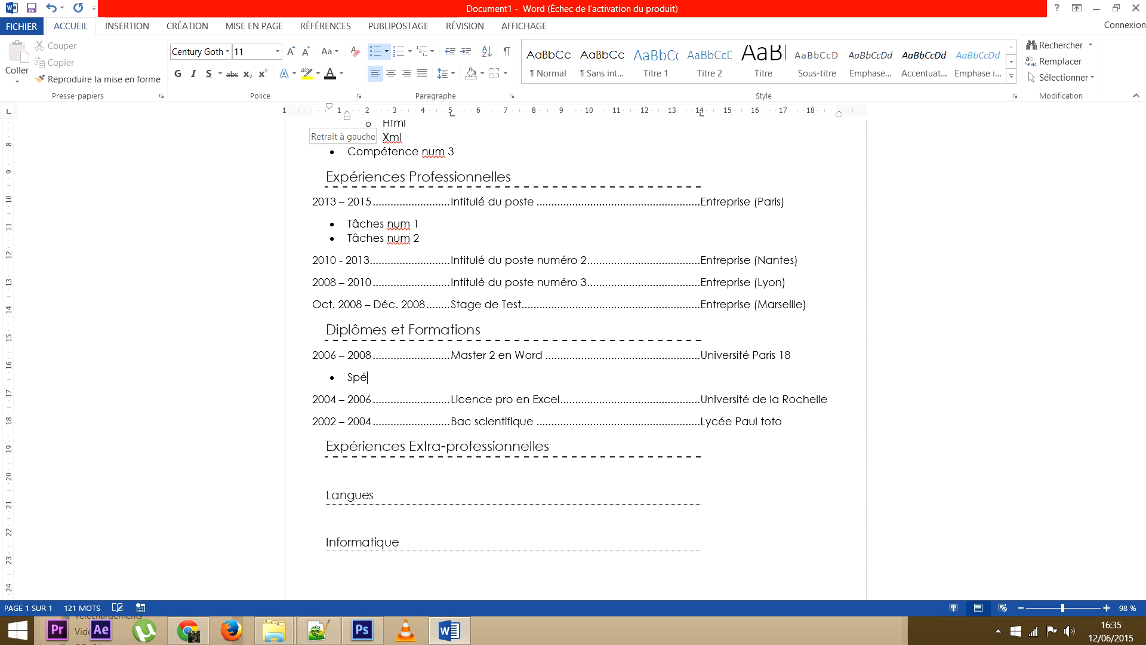
type("cialité ")
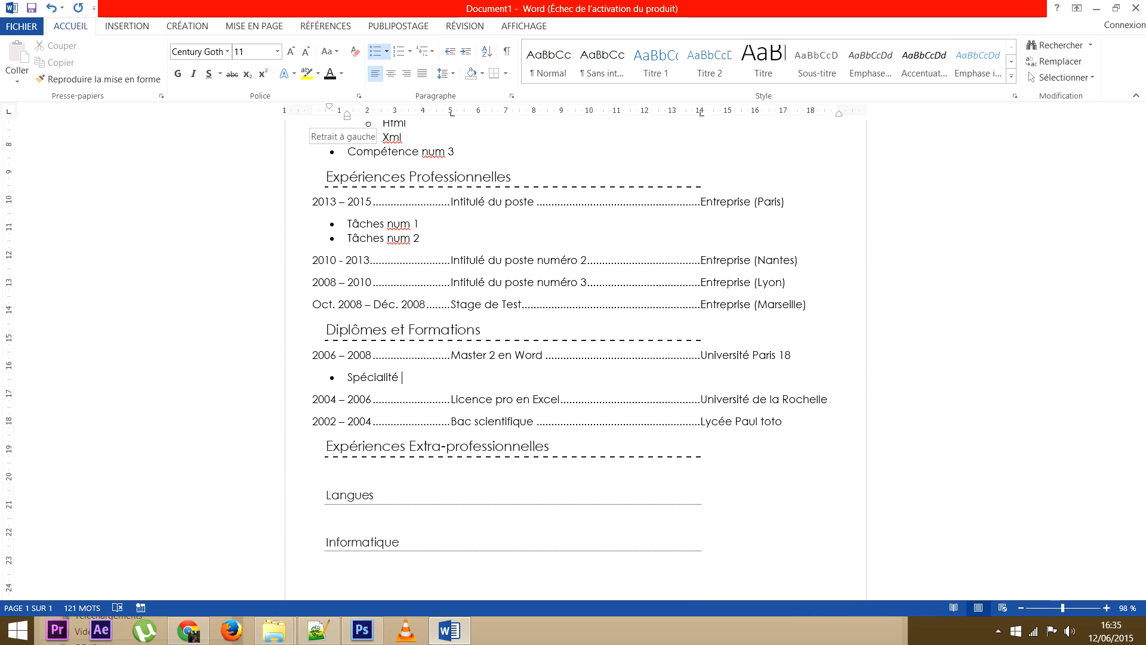
type("Tabulation")
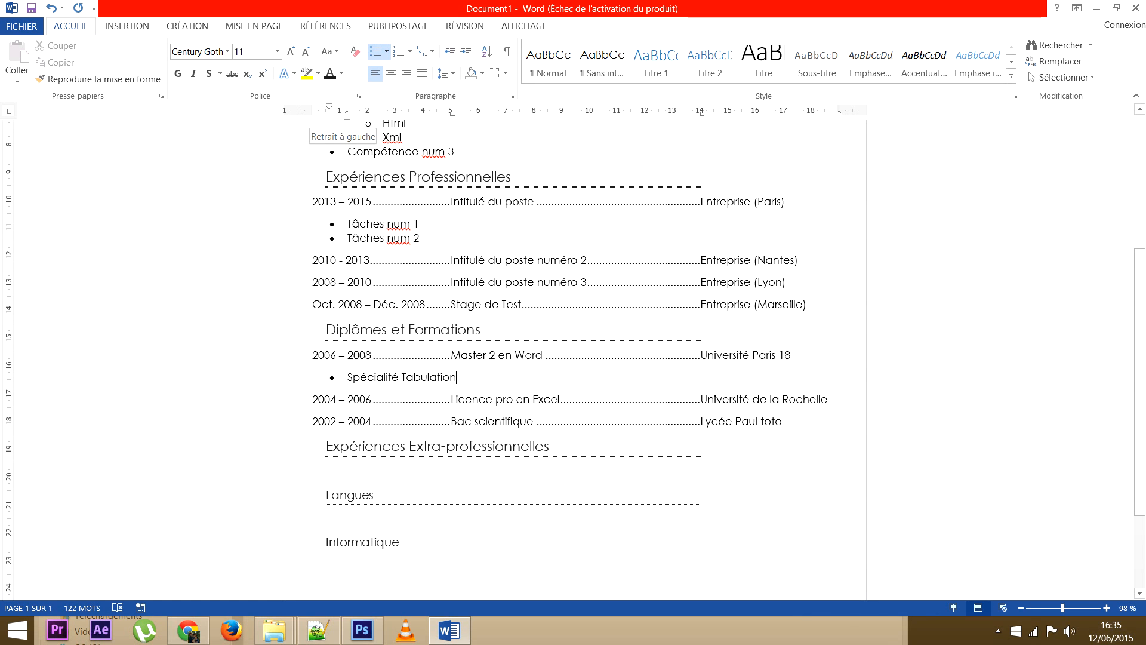
Add the bullet "Option Biologie" beneath the 2002 – 2004 "Bac scientifique" line
scroll(575, 358, "down", 1)
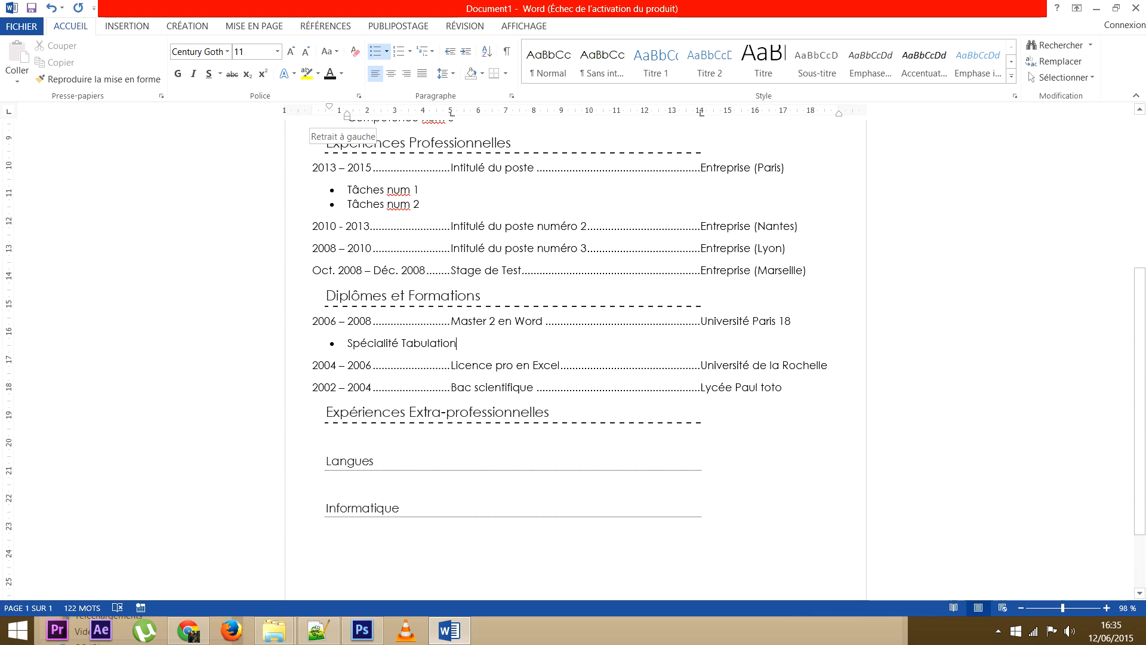
left_click(782, 387)
key("Return")
key("Tab")
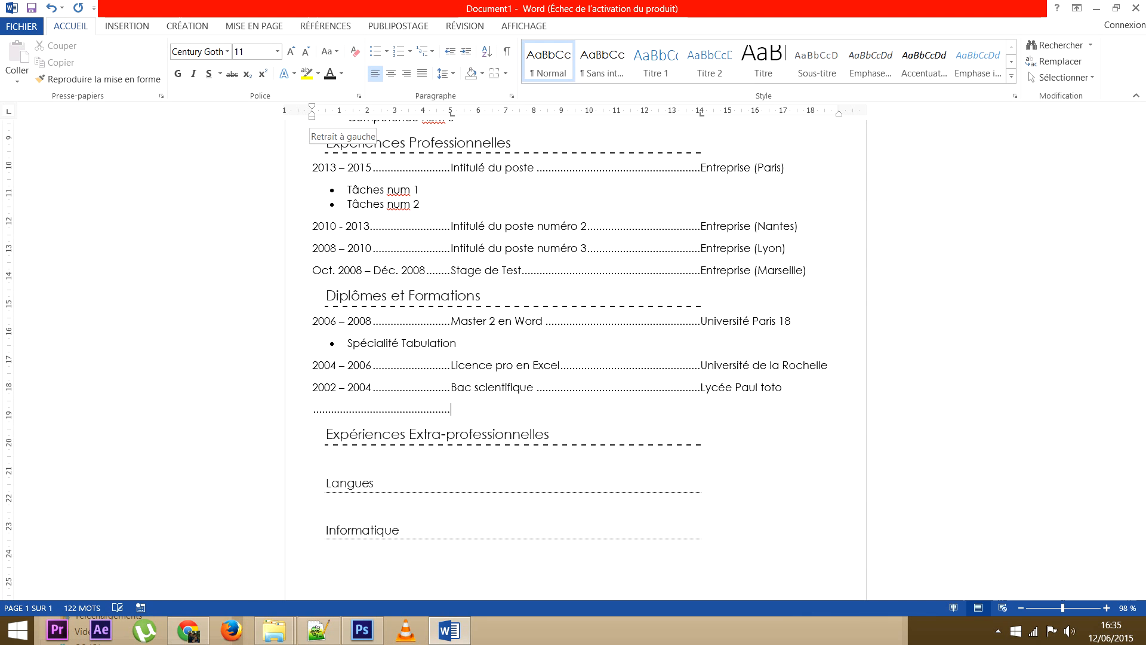
key("BackSpace")
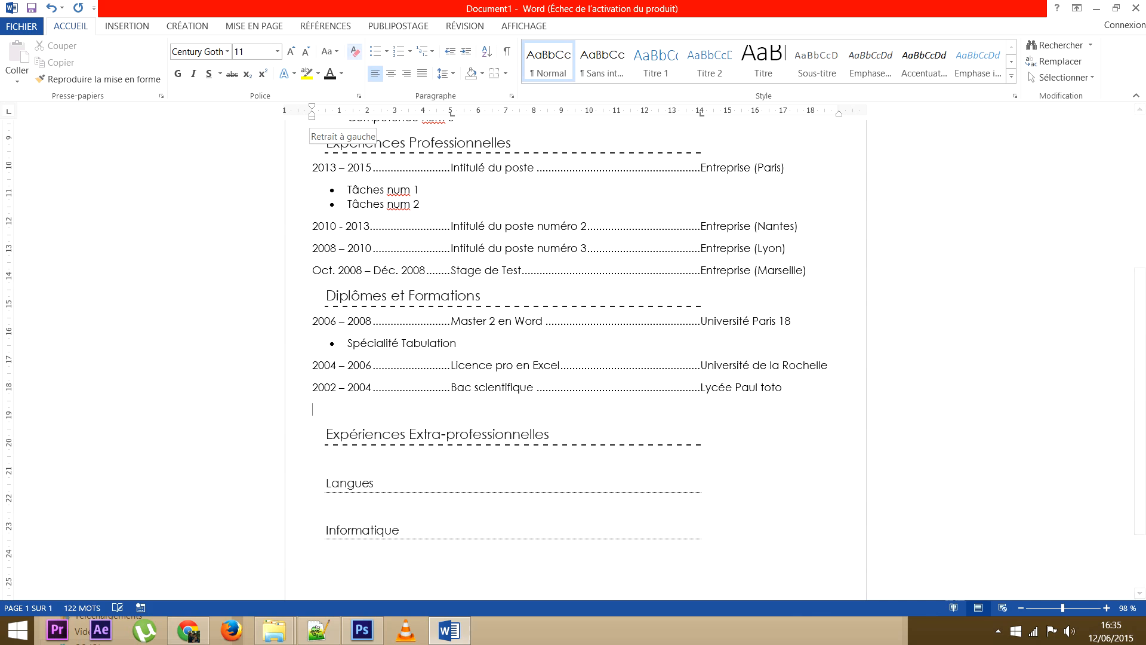
left_click(375, 52)
type("Opeio")
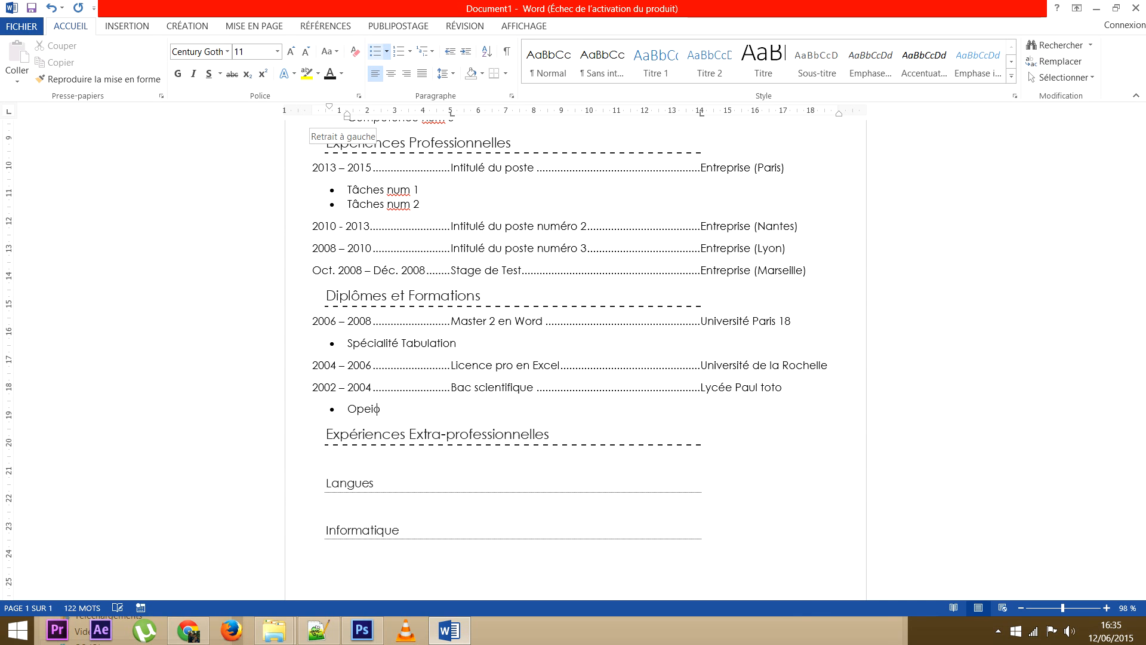
key("BackSpace")
key("BackSpace")
key("BackSpace")
type("tion Biologie")
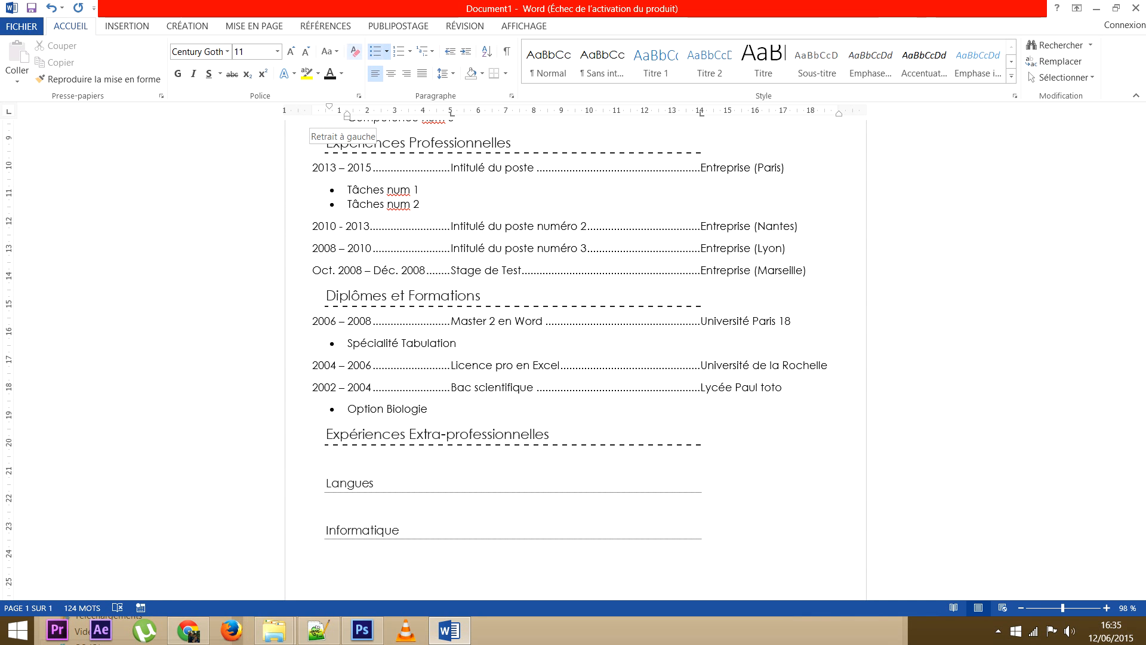
Add the bullet "Basket – Club de nantes" under the Expériences Extra-professionnelles heading
scroll(575, 358, "down", 2)
left_click(313, 390)
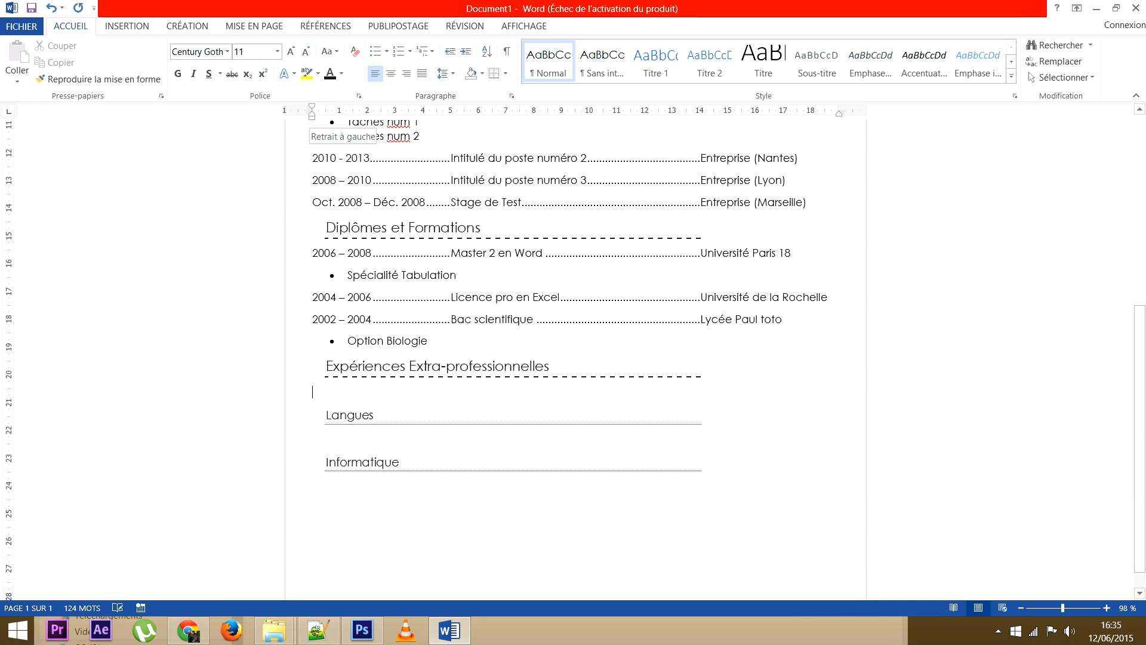
left_click(374, 52)
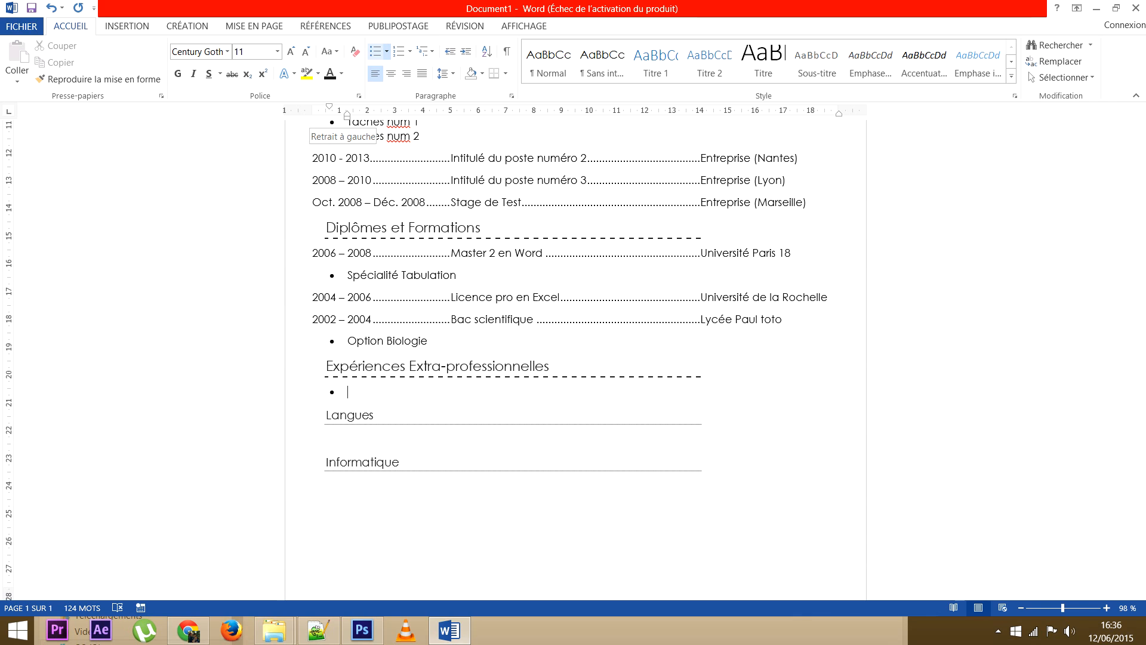
type("Basket - Club")
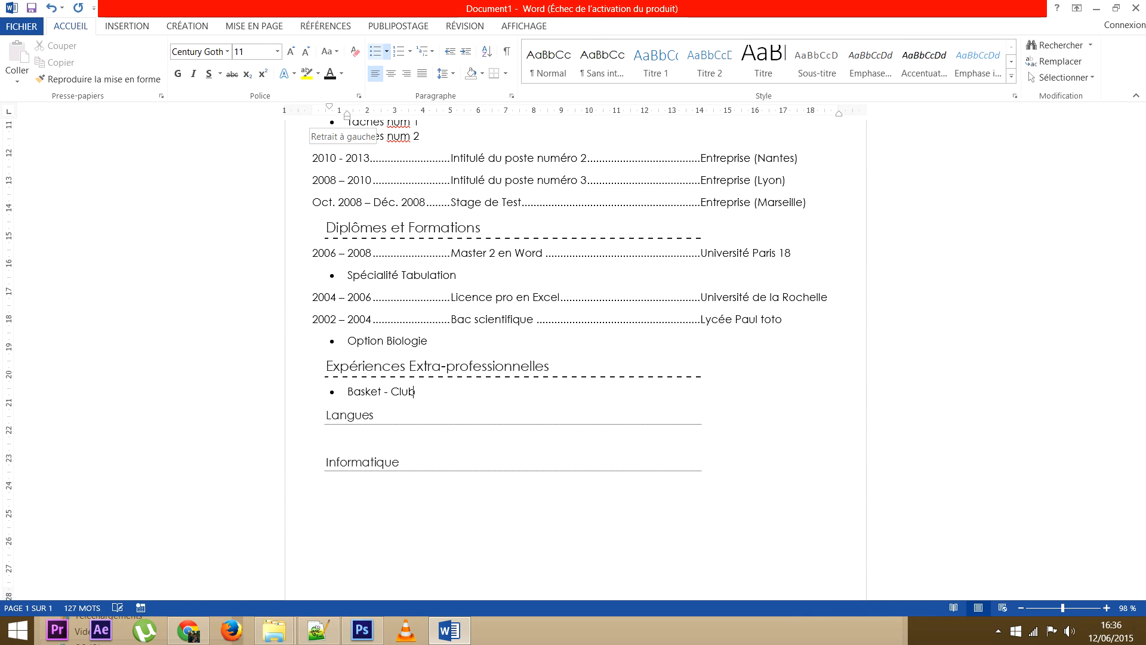
type(" de nantes")
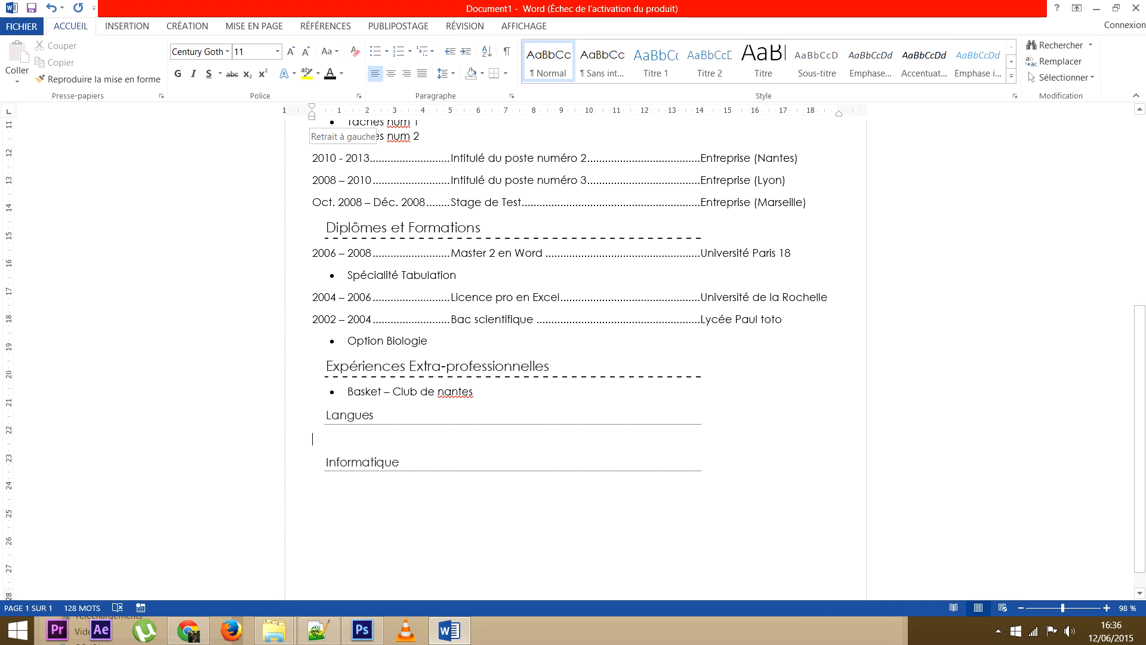
Under the Langues heading, add the bullets "Anglais – Niveau débutant" and "Espagnol – Niveau débutant"
left_click(374, 52)
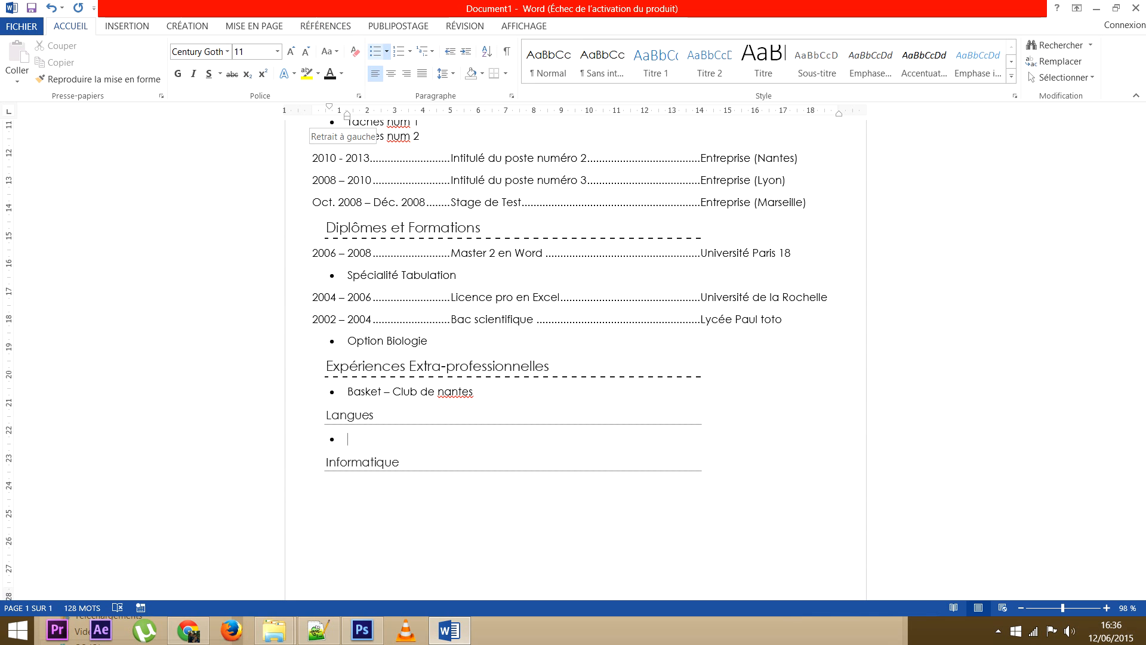
type("Anglais")
type("- N")
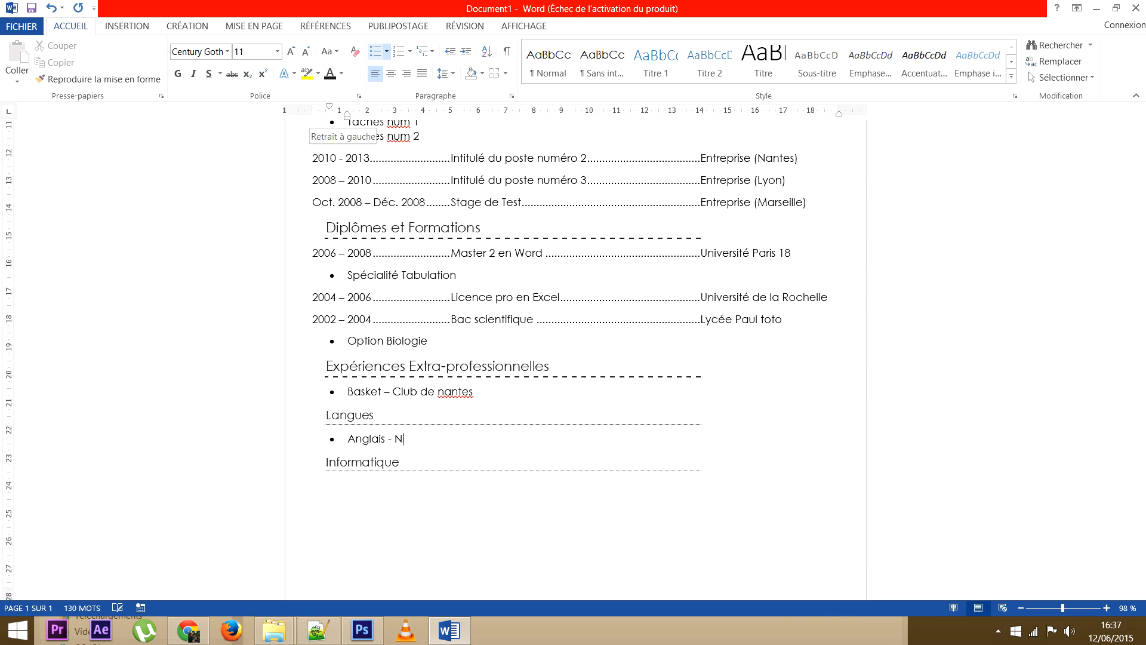
type("iveau débutant")
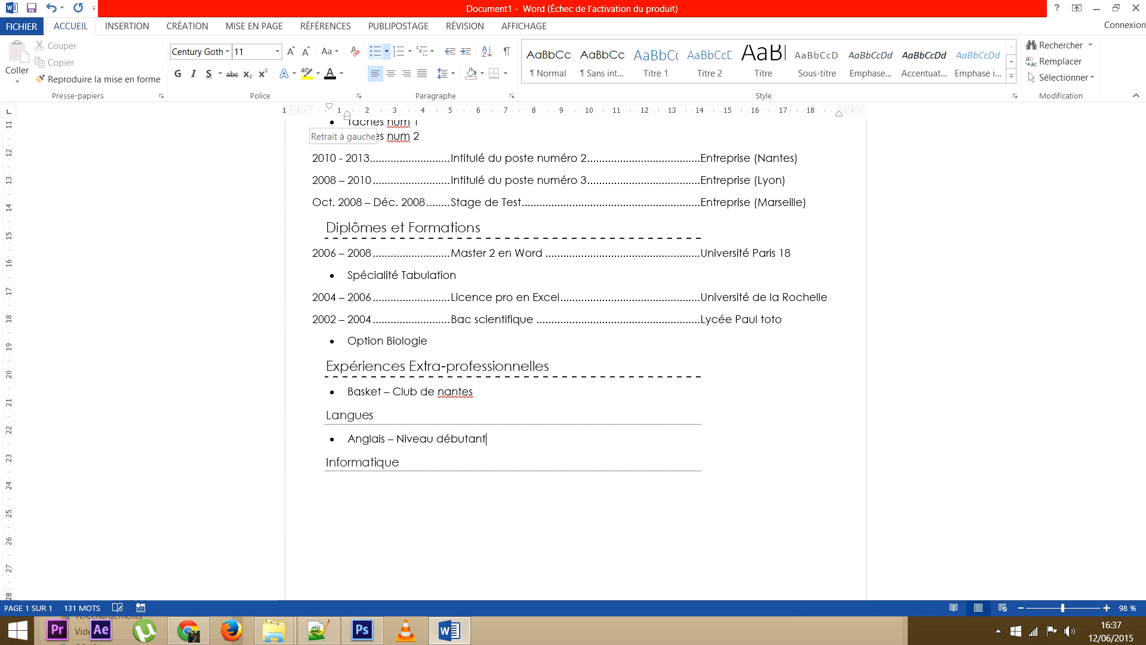
key("Return")
type("Esp")
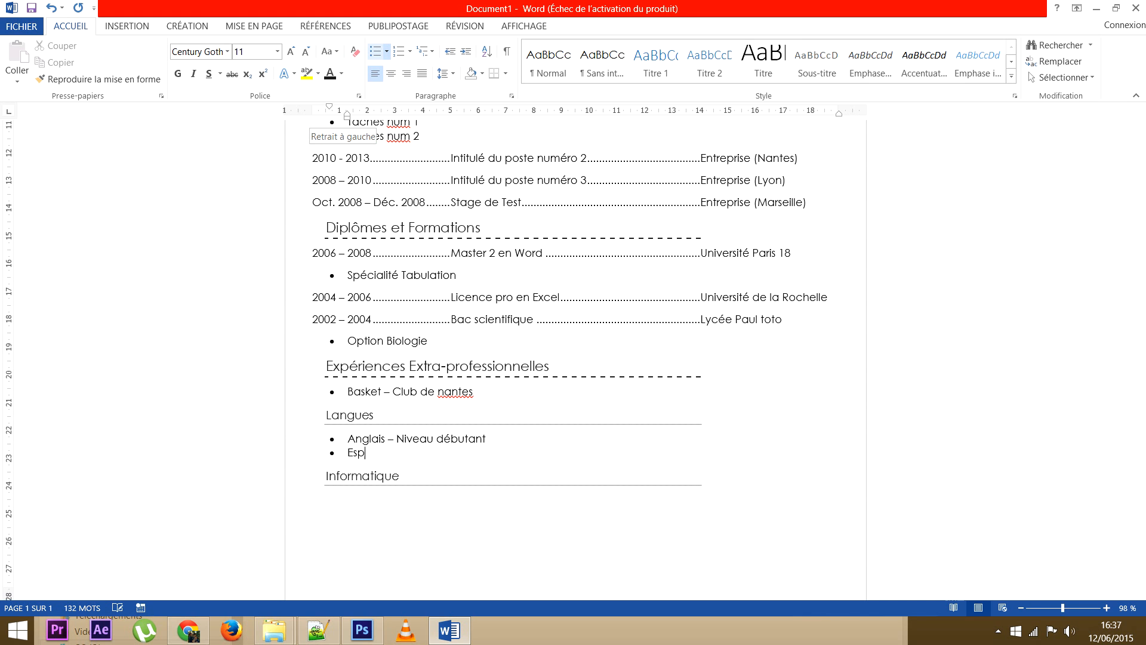
type("agnol - ")
type("Niv")
type("eau")
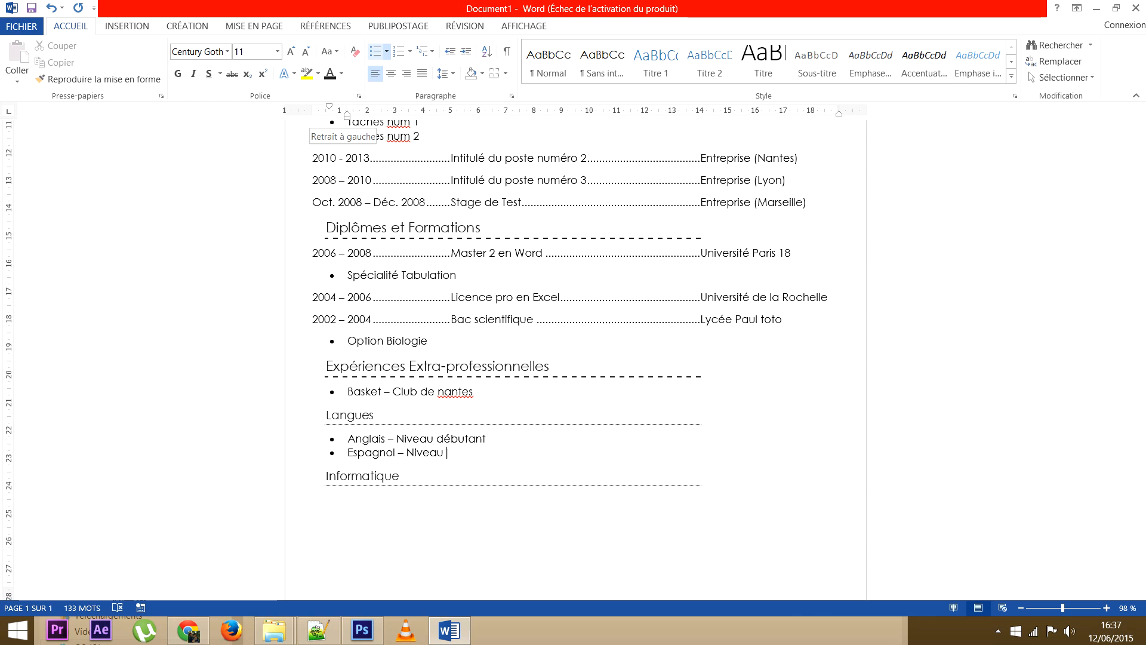
type("débuta")
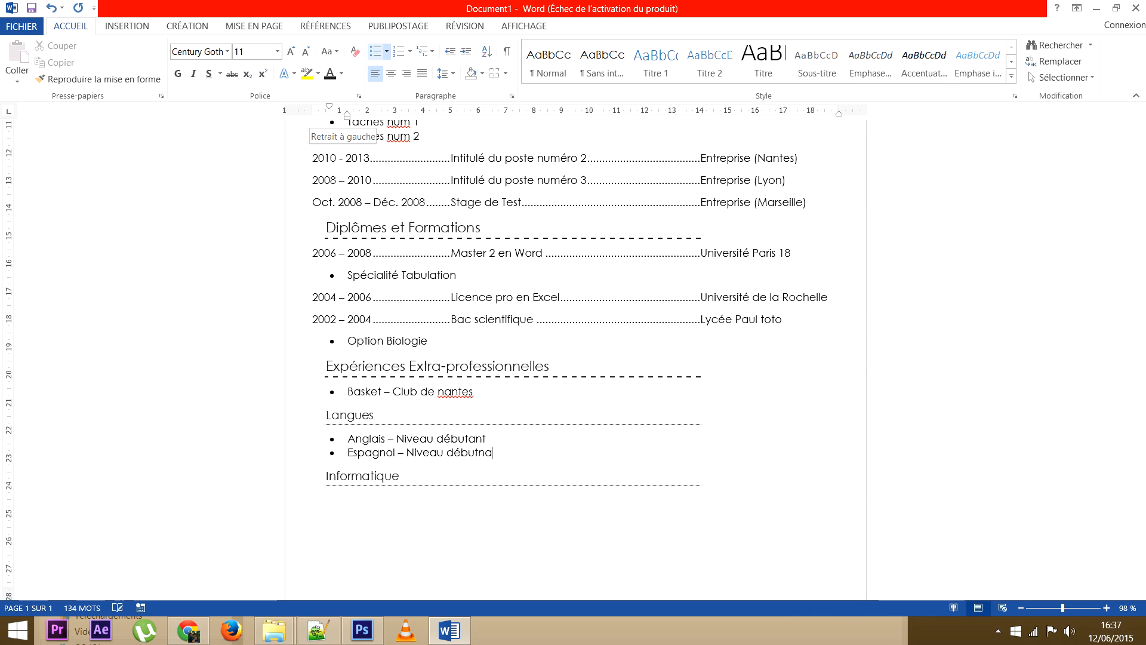
type("nt")
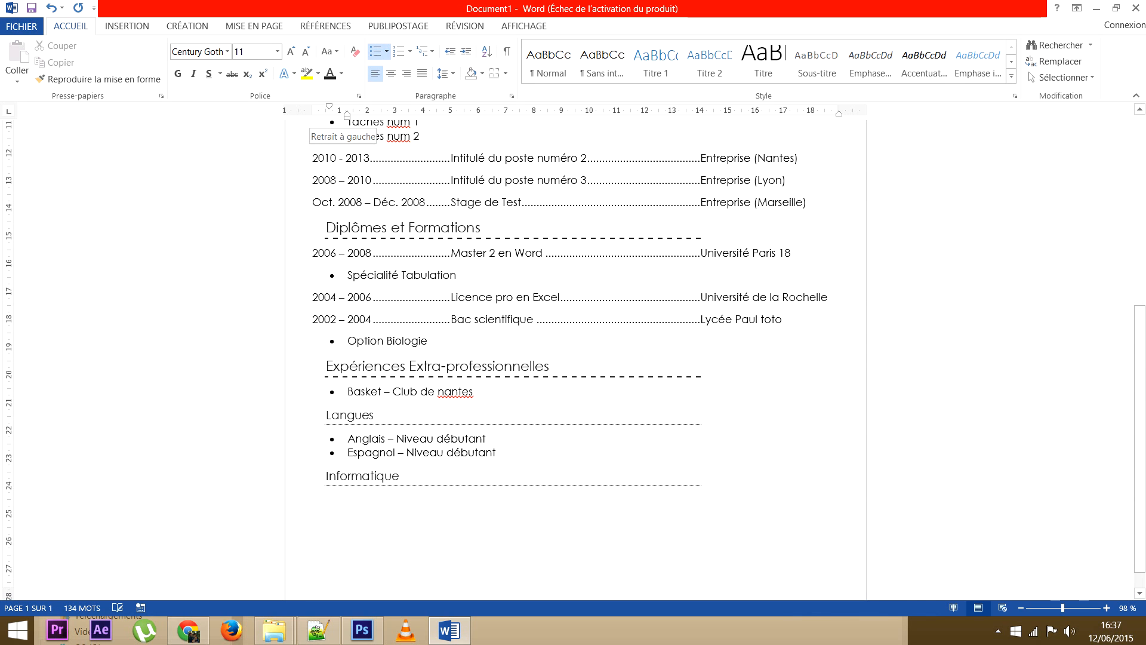
Start a bulleted list under the Informatique heading with "Bureautique : Word / Excel / Powerpoint"
left_click(313, 500)
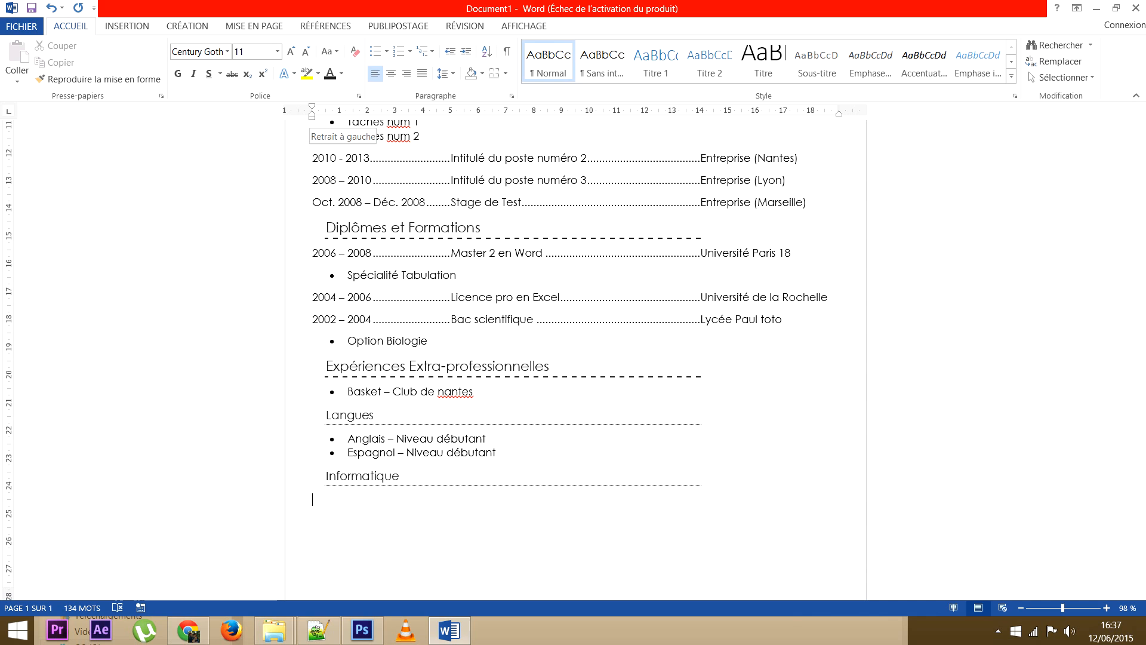
left_click(375, 51)
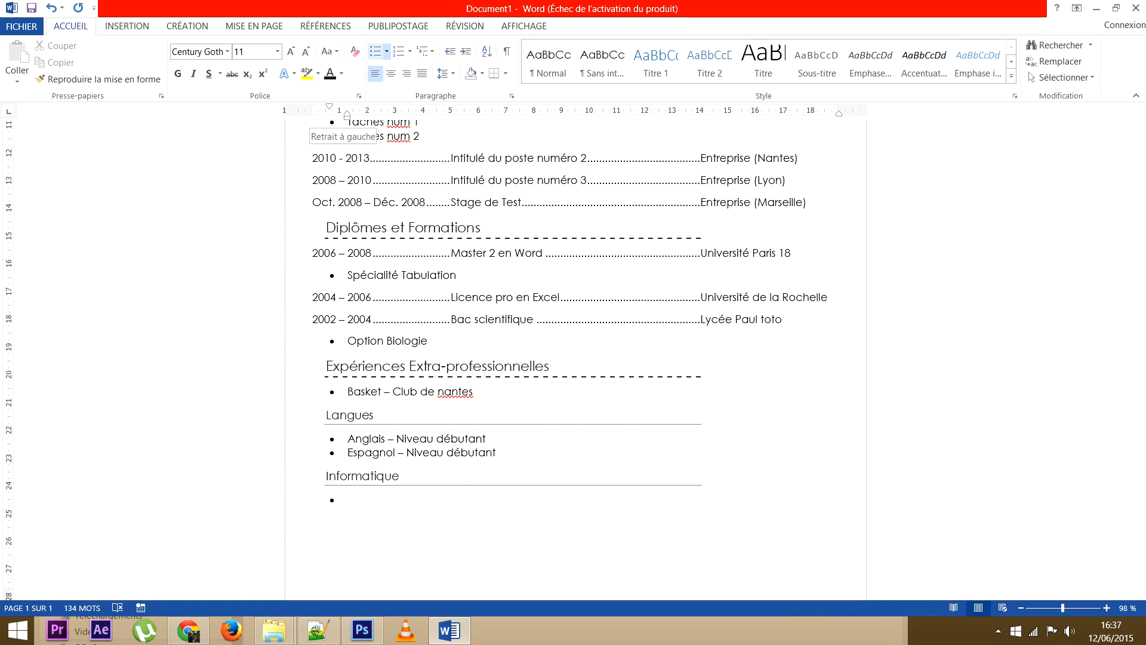
type("Bu")
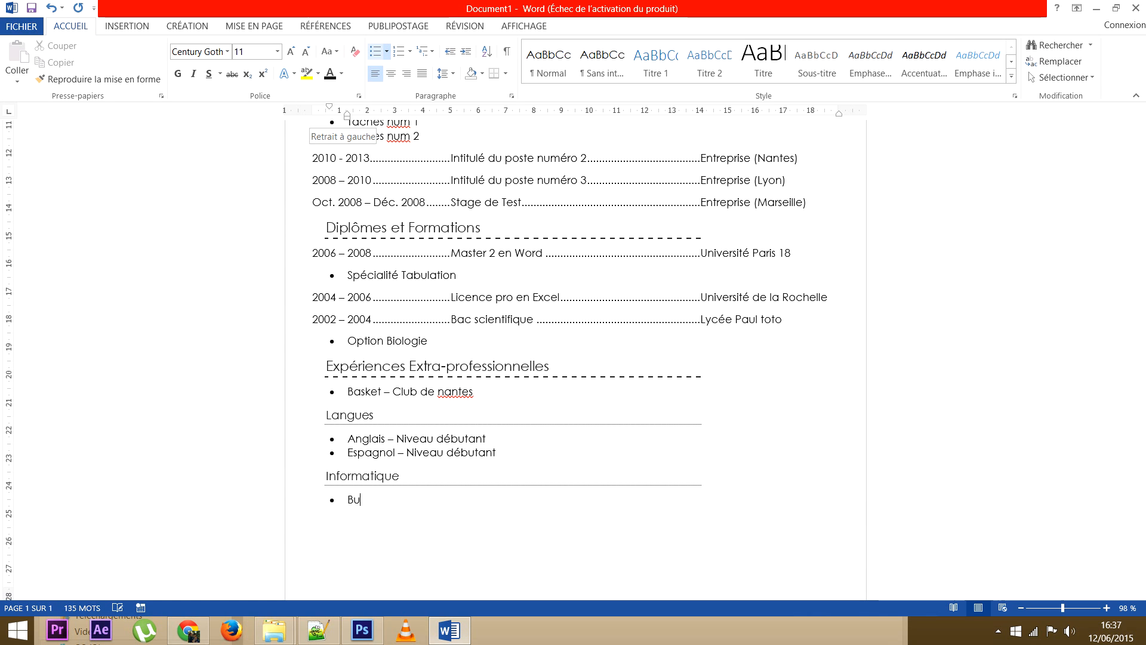
type("reautique")
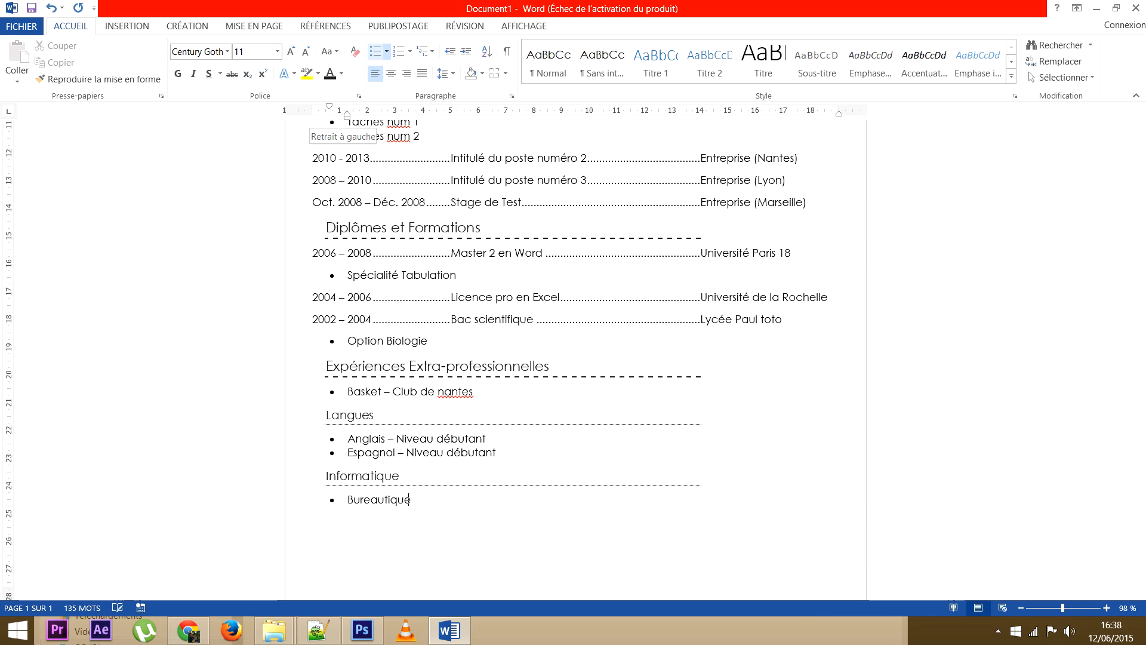
type(" : Word / Excel")
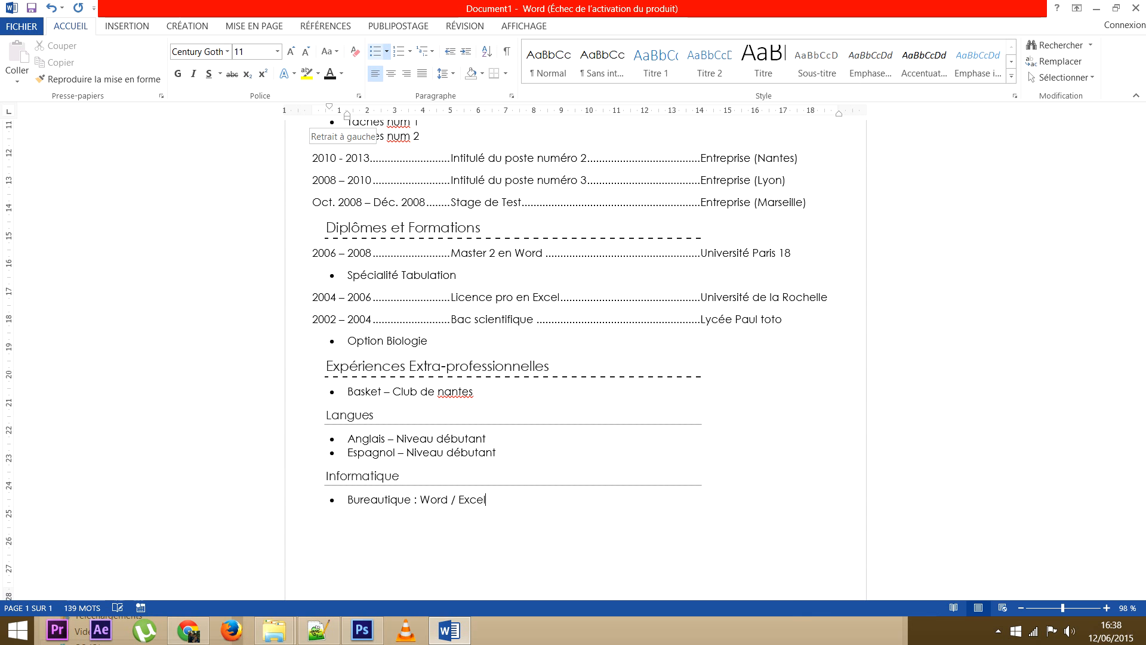
type(" / Powerpoint")
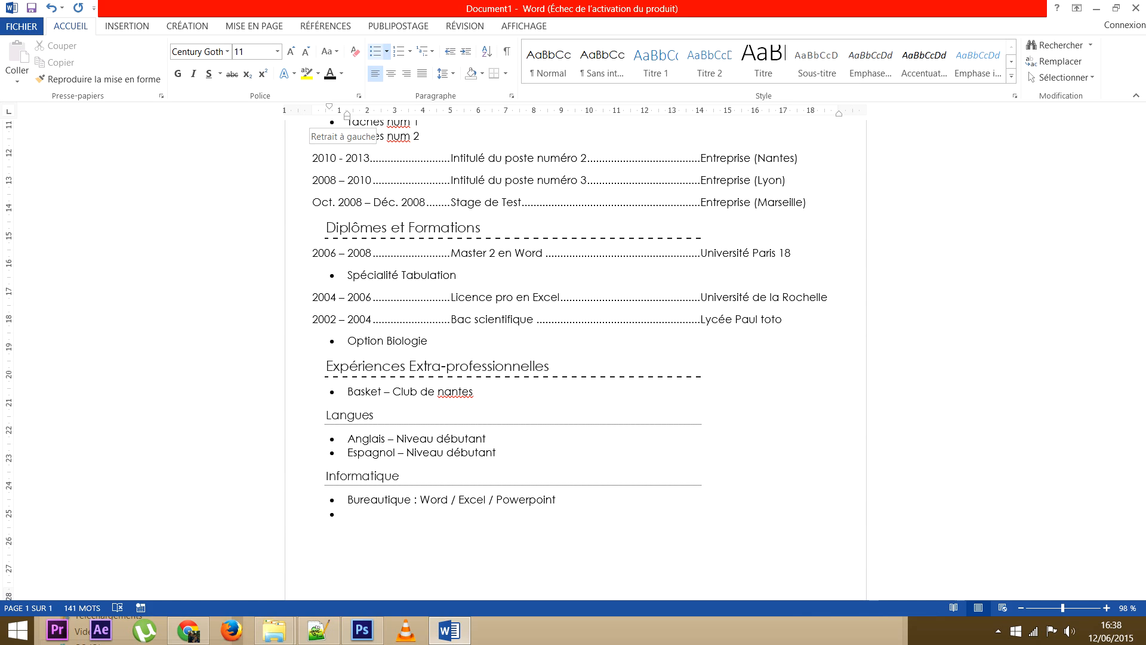
Add the bullet "Multimédia : Première / Photoshop" under the Informatique heading
type("Mu")
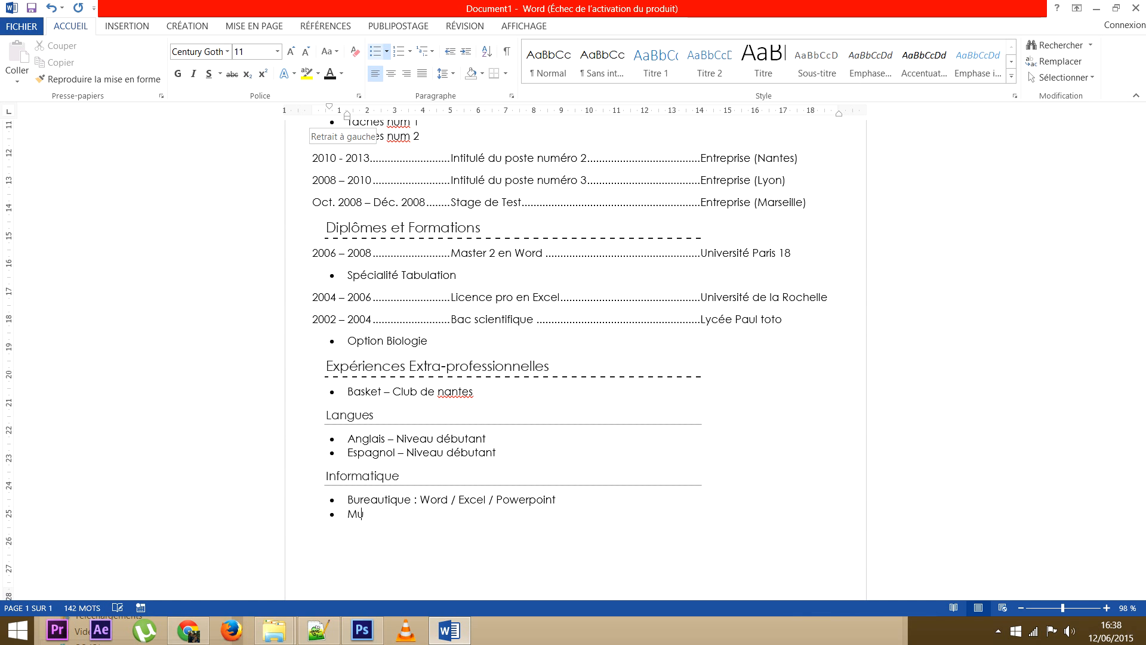
type("ltimédia : Première/")
key("BackSpace")
type("/ Photos")
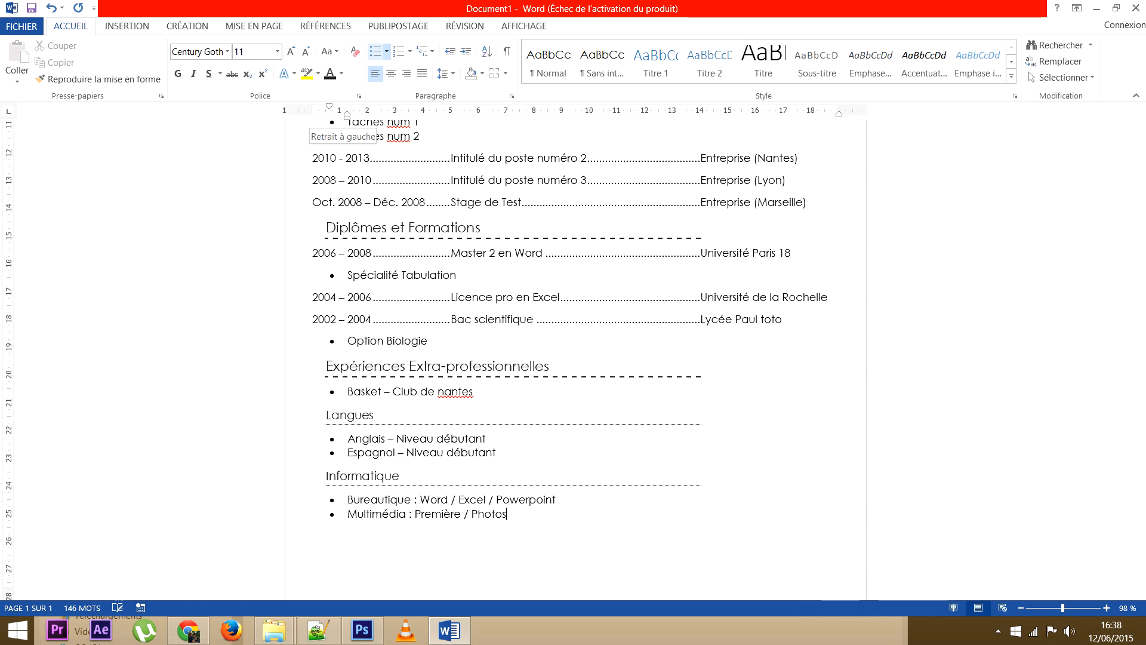
type("hop")
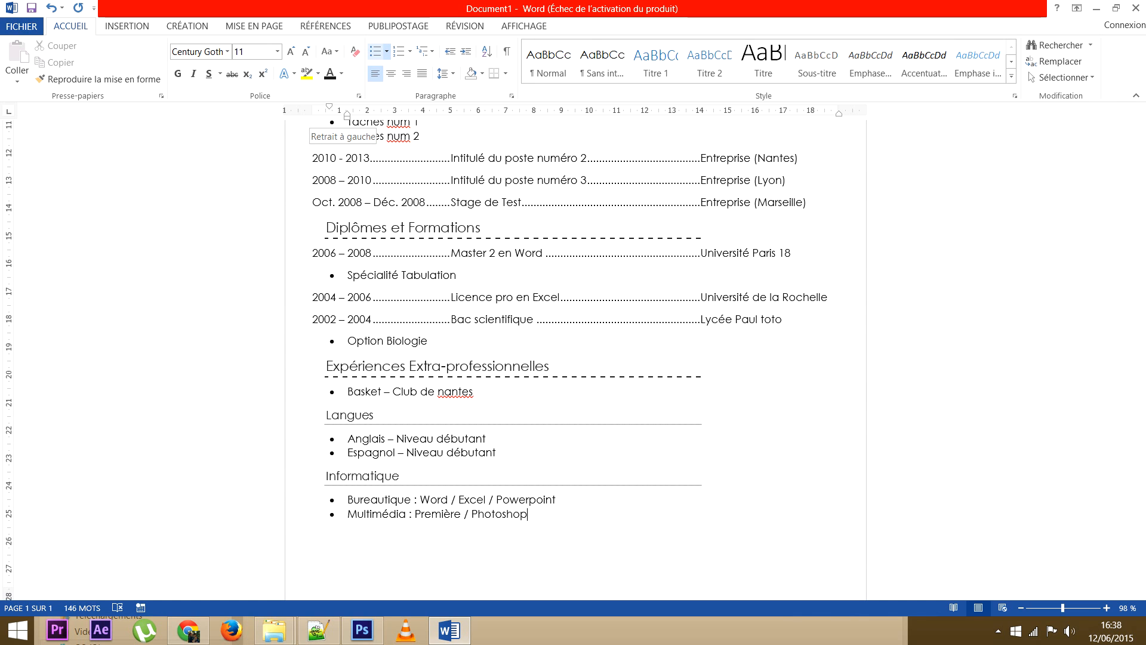
Append "– Niveau confirmé" to the Bureautique bullet, correcting the spelling of "confirmé"
left_click(557, 500)
type("- Ni")
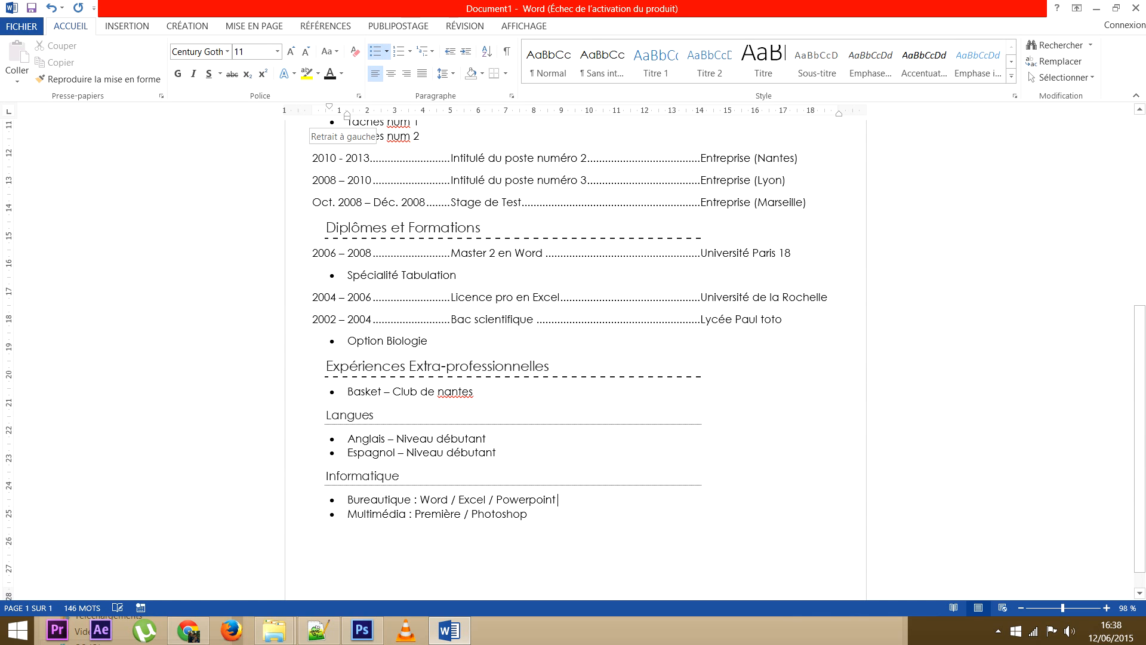
type("v")
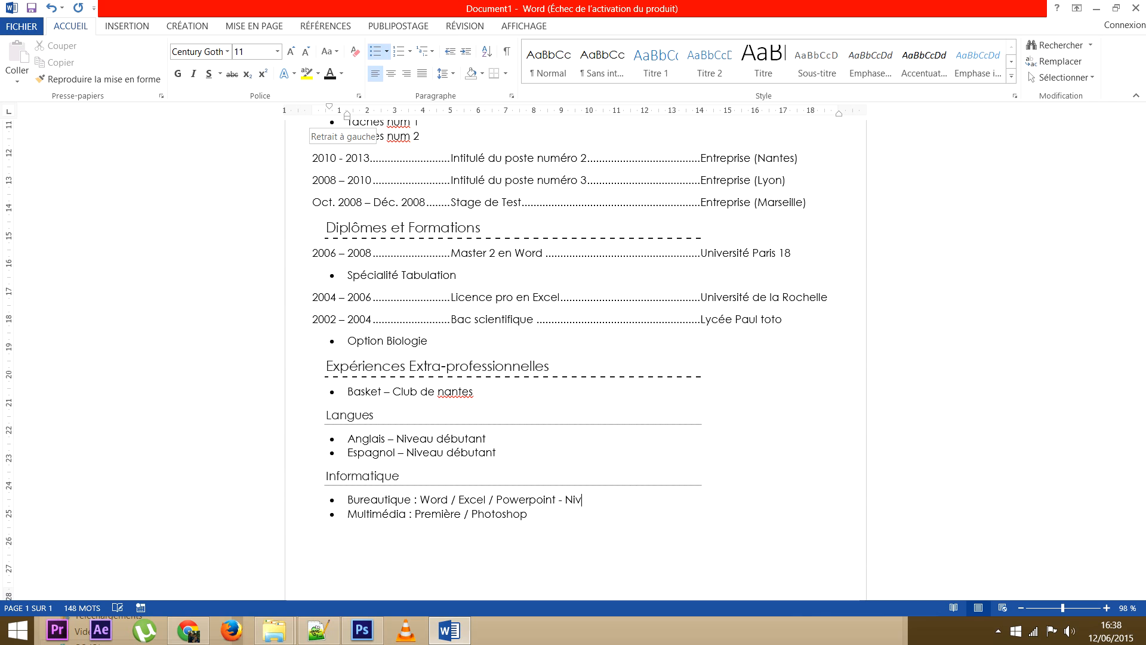
type("eau comfirmé")
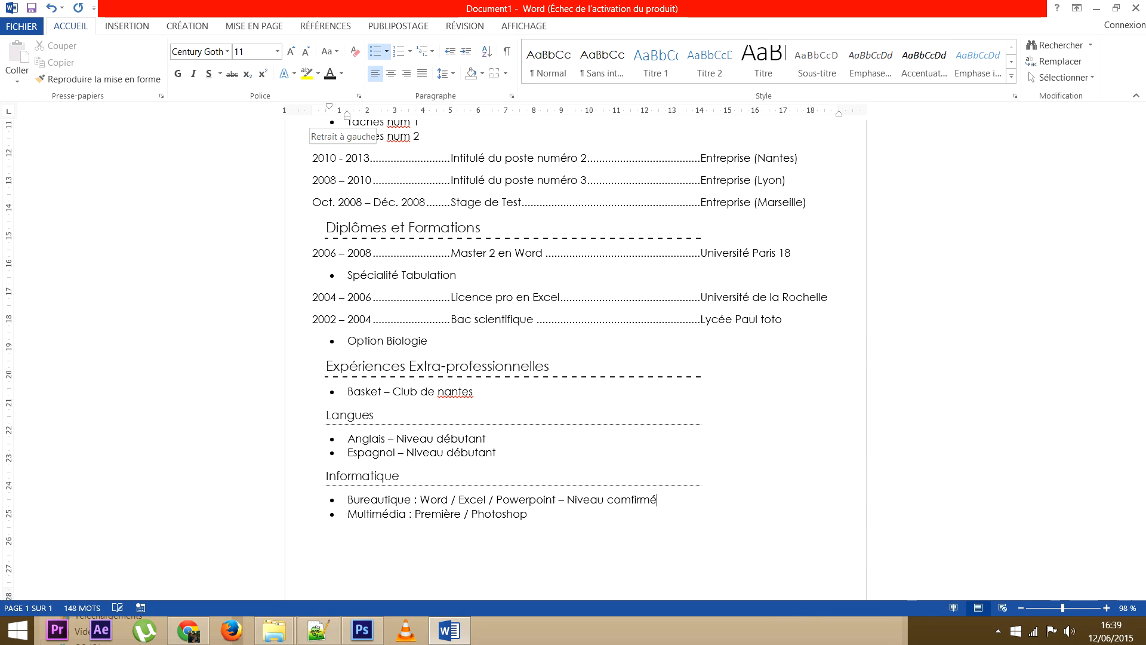
left_click(528, 514)
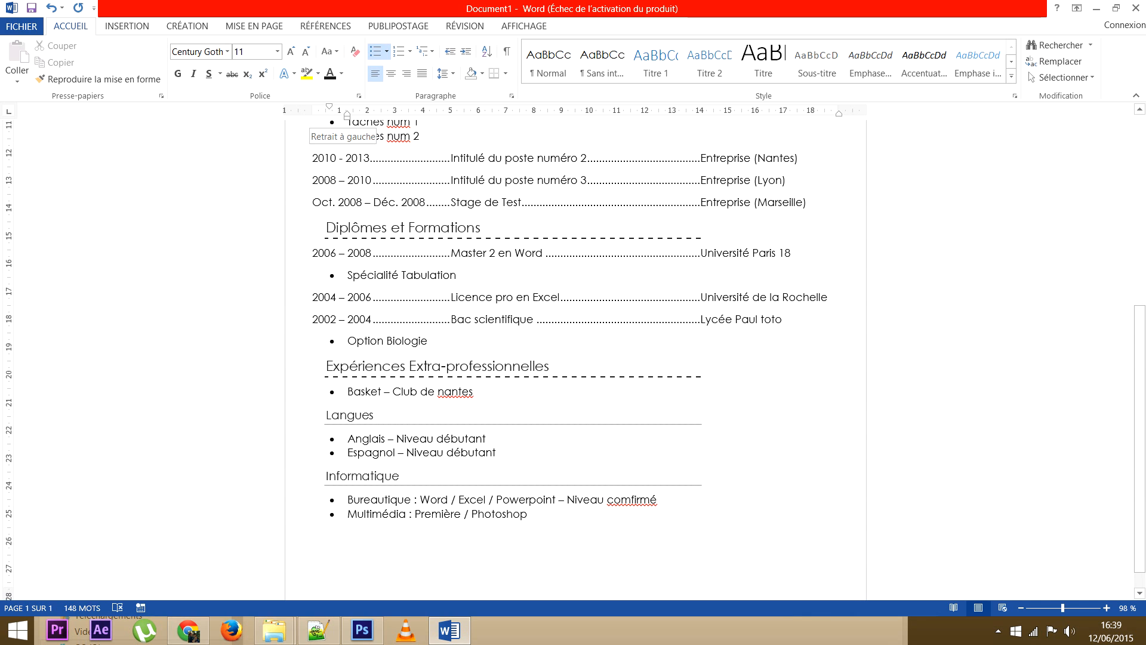
right_click(653, 499)
left_click(693, 370)
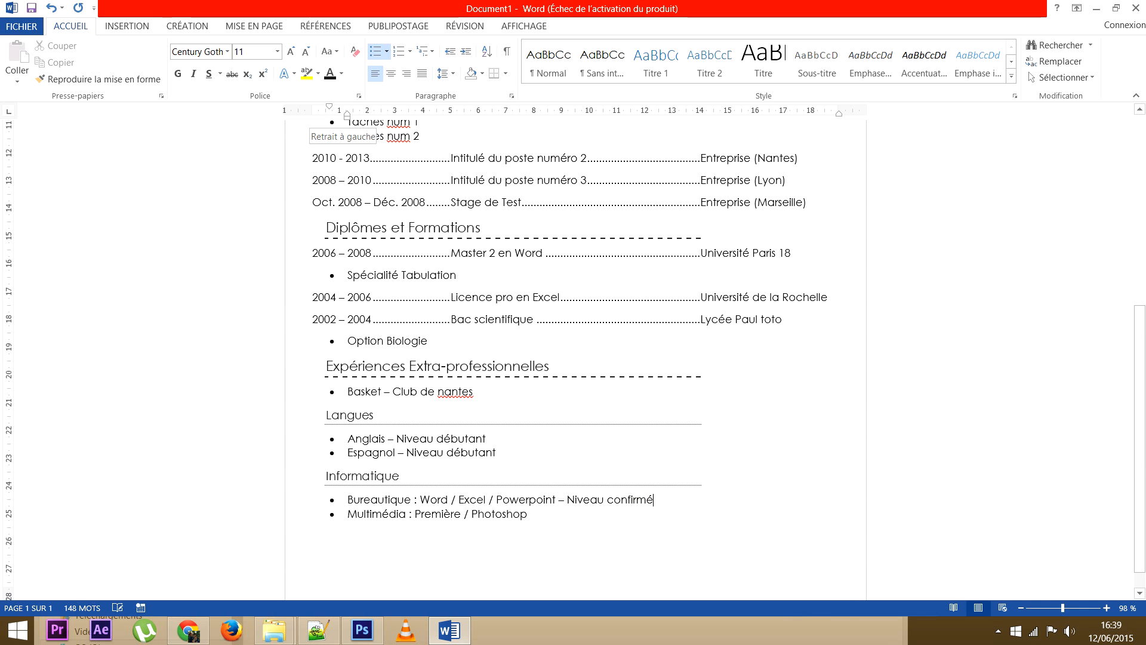
Append "– Niveau confirmé" to the Multimédia bullet
type("- Niveau confrmé")
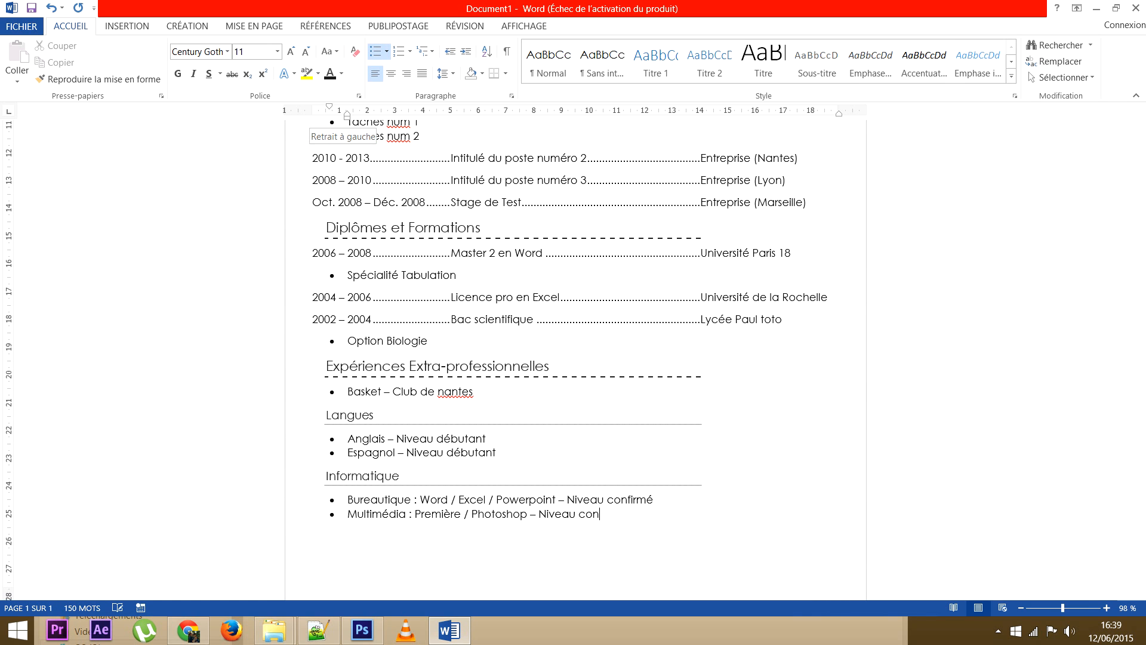
key("BackSpace")
key("BackSpace")
key("BackSpace")
key("BackSpace")
type("firmé")
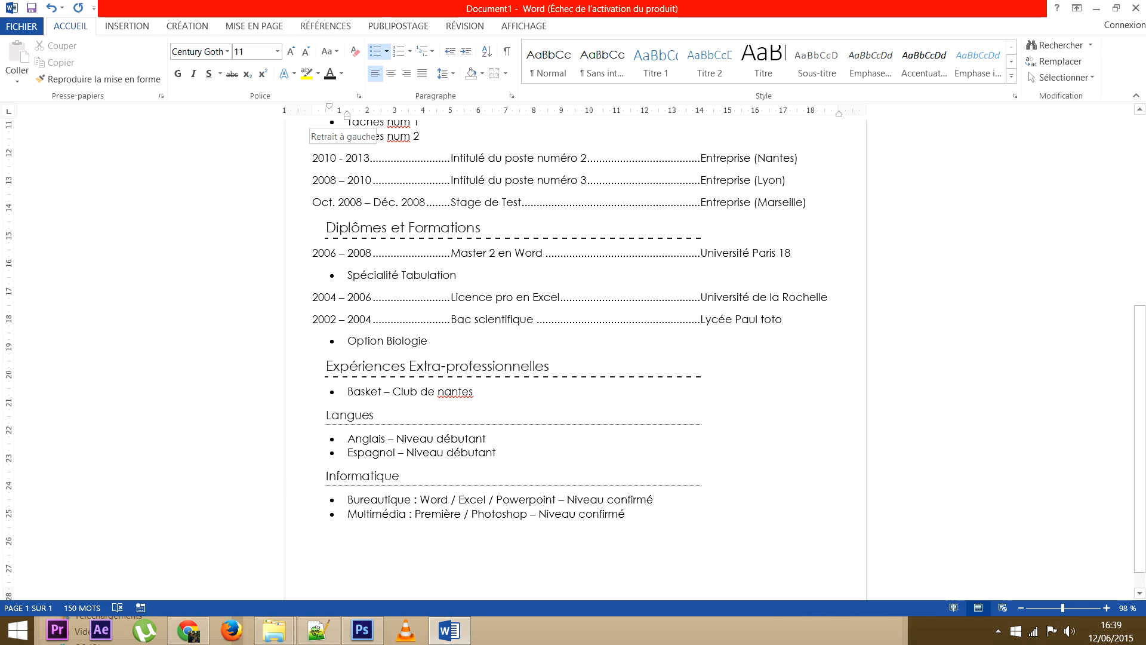
Select the whole list under Compétences Professionnelles, from Compétence num 1 to num 3, and open the definition of a new bullet
scroll(573, 358, "up", 4)
scroll(573, 358, "up", 5)
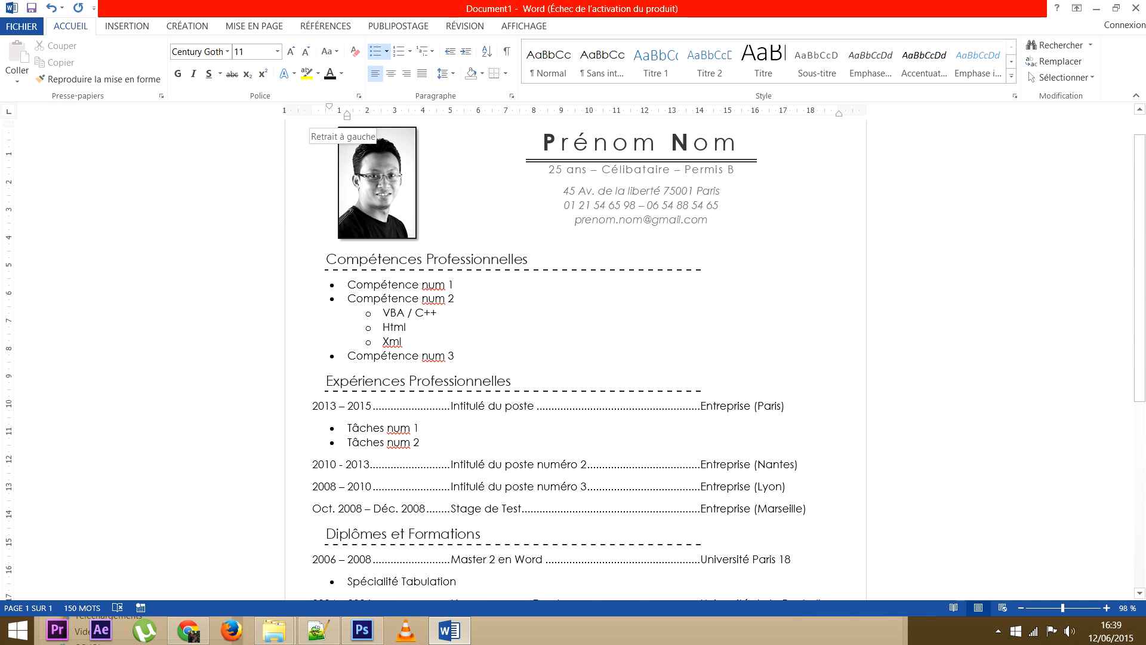
scroll(346, 115, "down", 4)
scroll(347, 114, "up", 4)
key("shift+Down")
key("shift+Down")
key("shift+Down")
key("shift+Down")
key("shift+Down")
left_click_drag(461, 357, 452, 357)
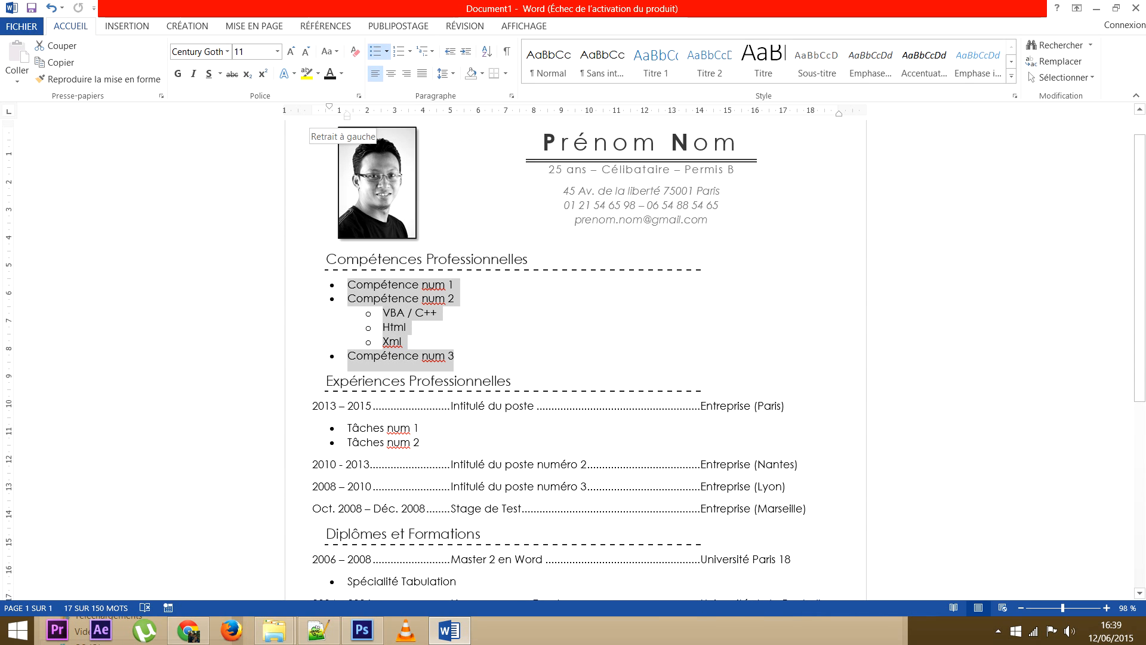
left_click(386, 51)
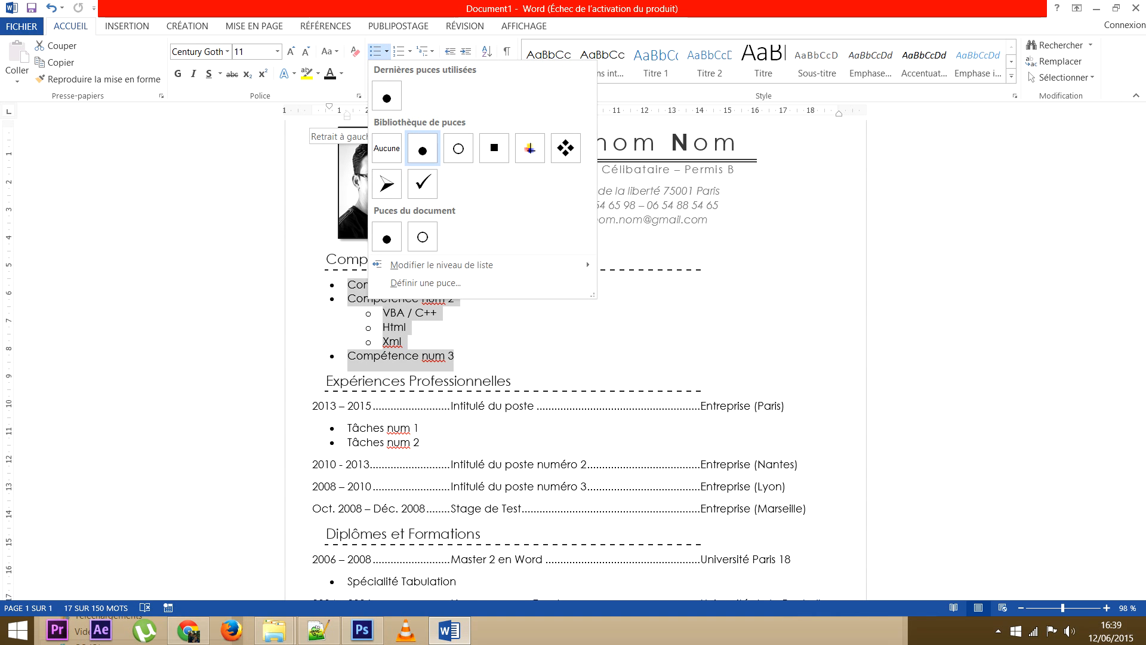
mouse_move(453, 265)
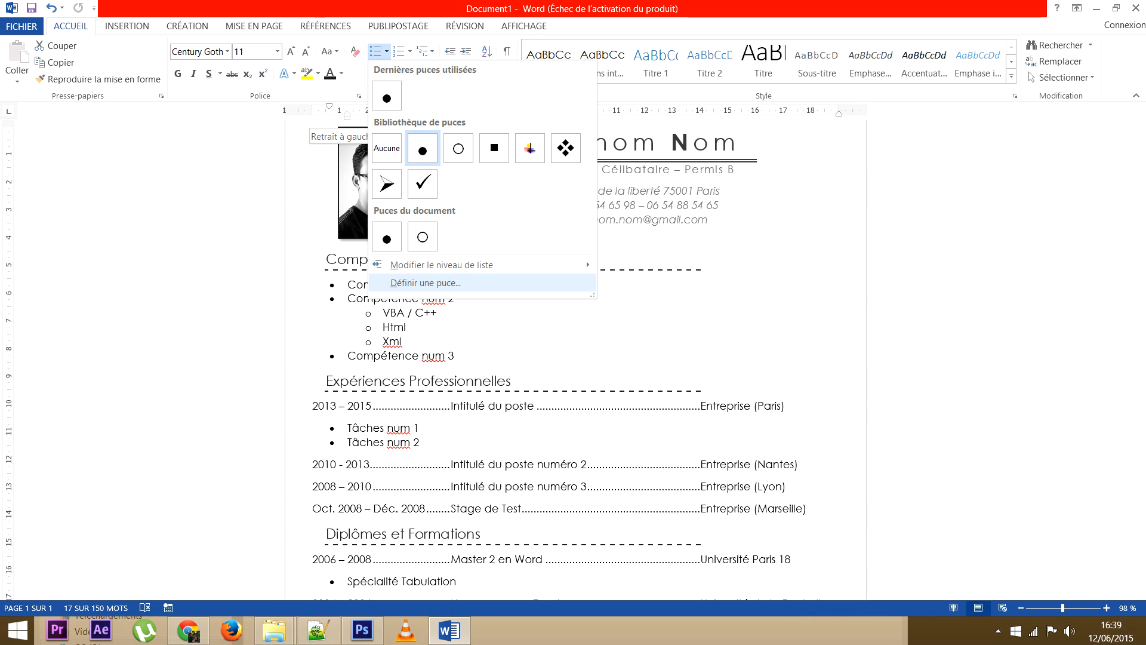
left_click(425, 282)
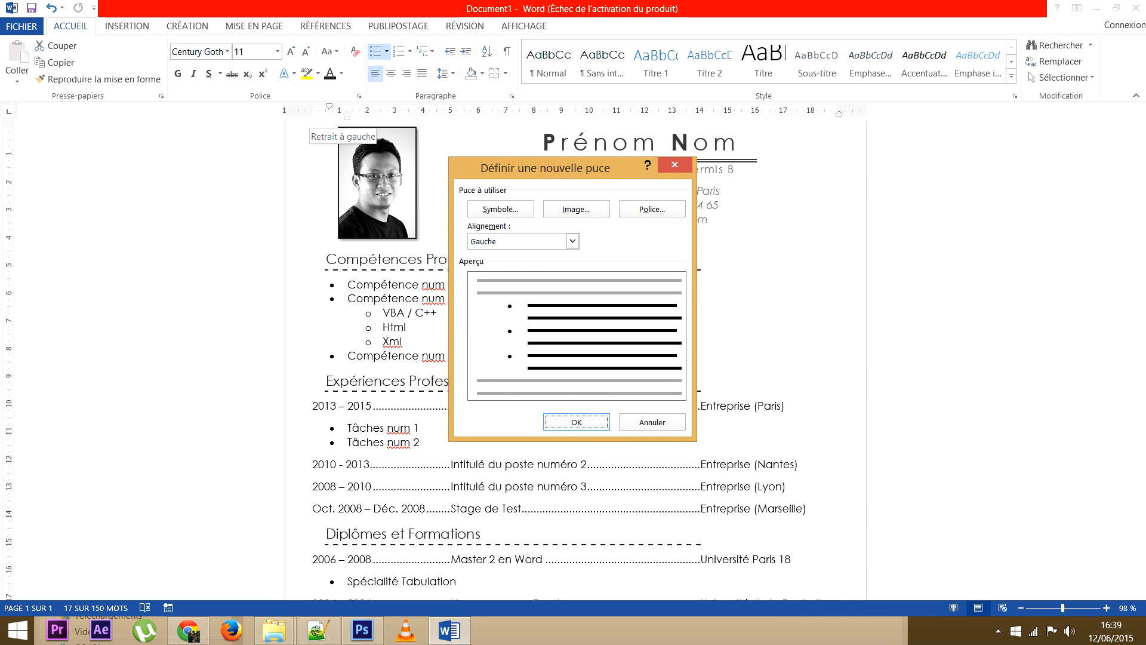
left_click_drag(545, 167, 645, 160)
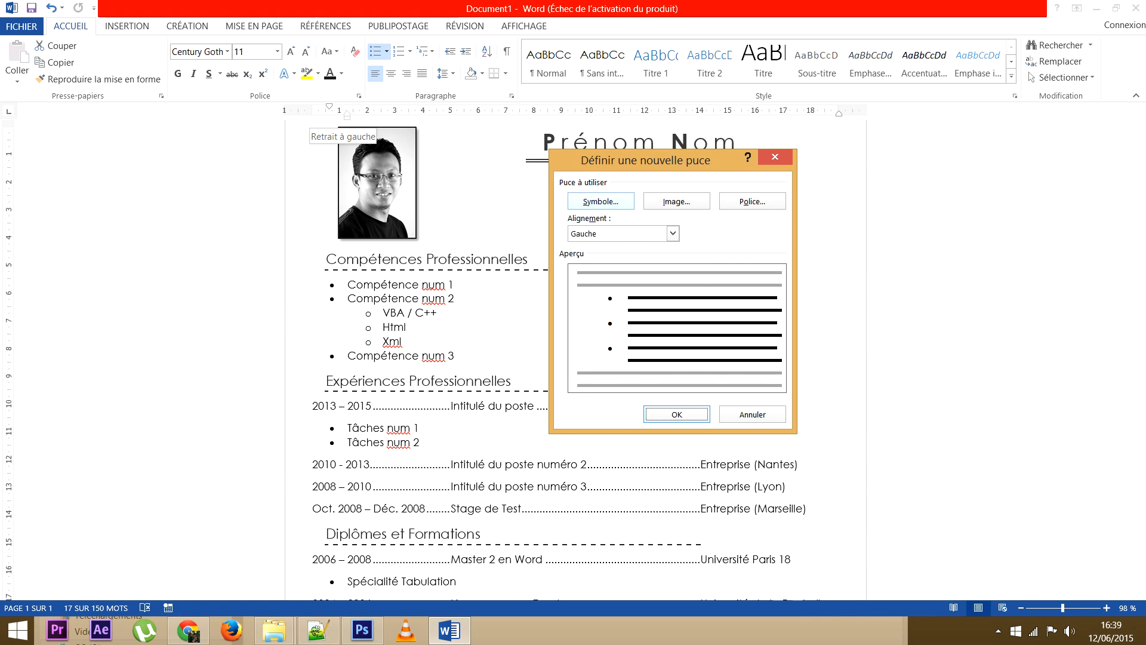
Define the right-pointing arrow (Symbol font, character code 174) as the bullet for the first-level Compétences Professionnelles items
left_click(601, 201)
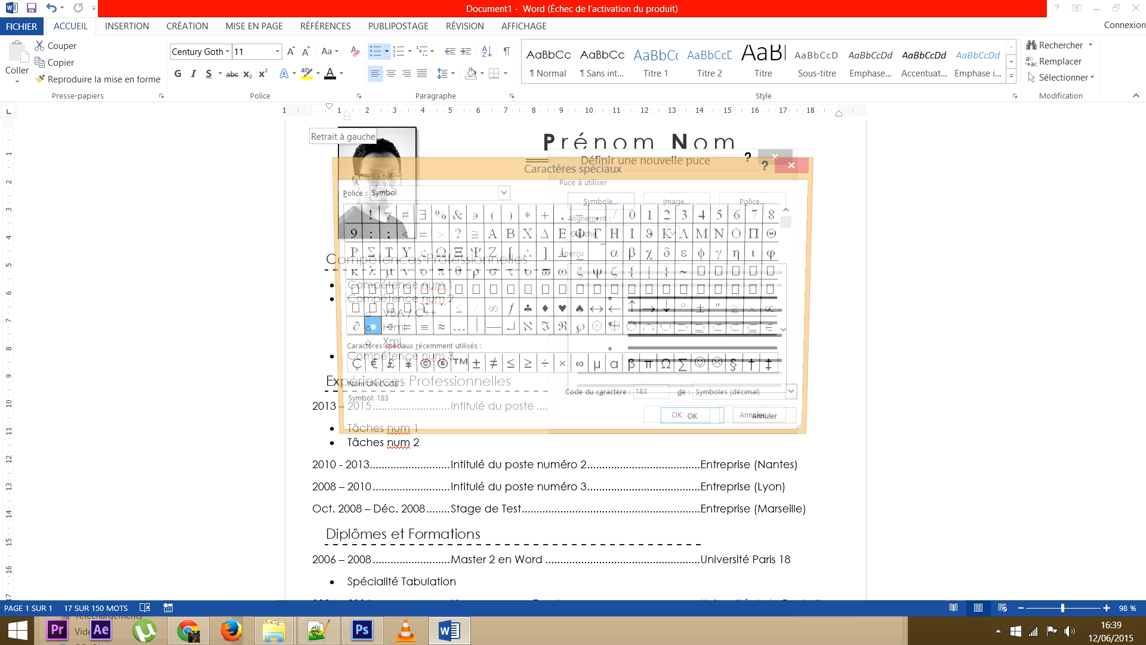
key("Escape")
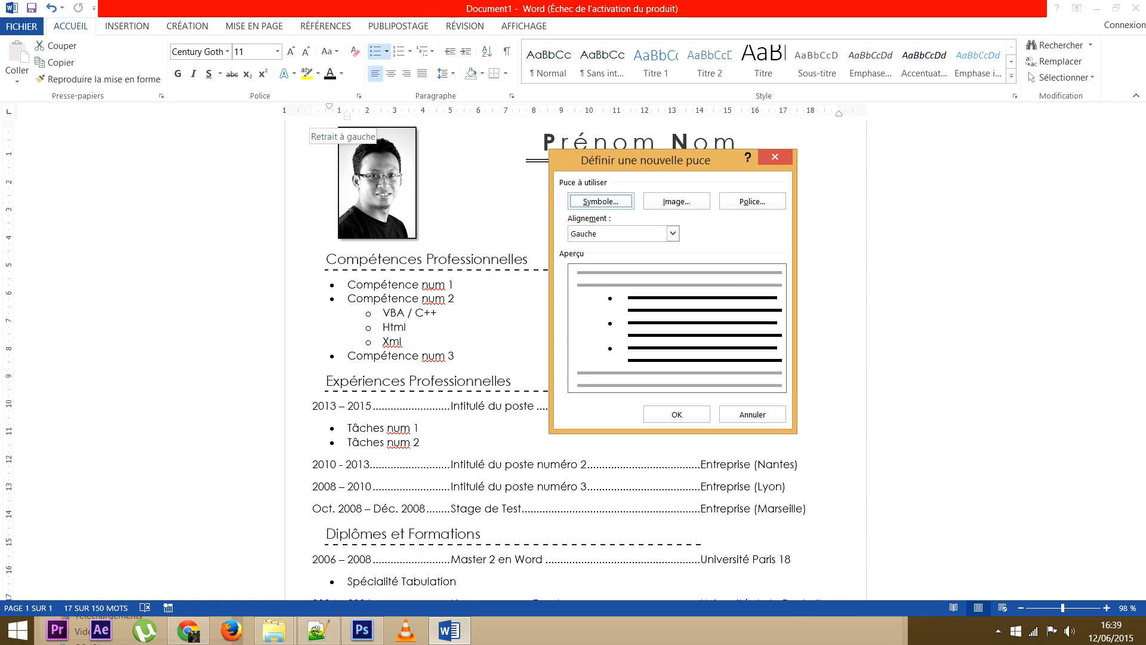
left_click(601, 201)
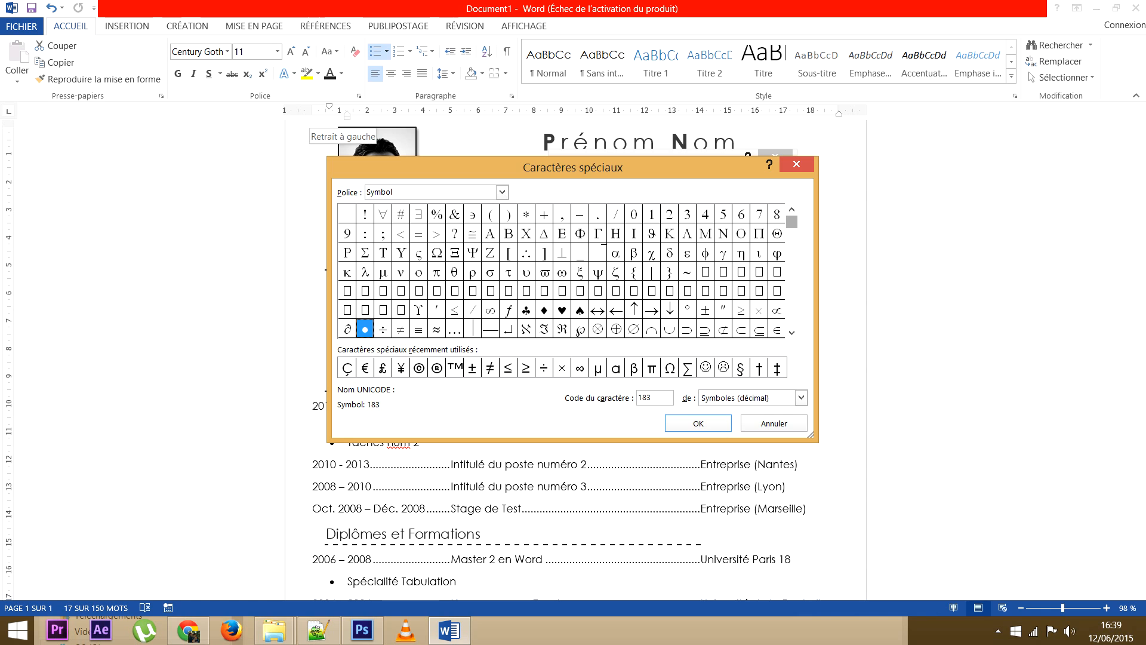
left_click(651, 310)
left_click(791, 332)
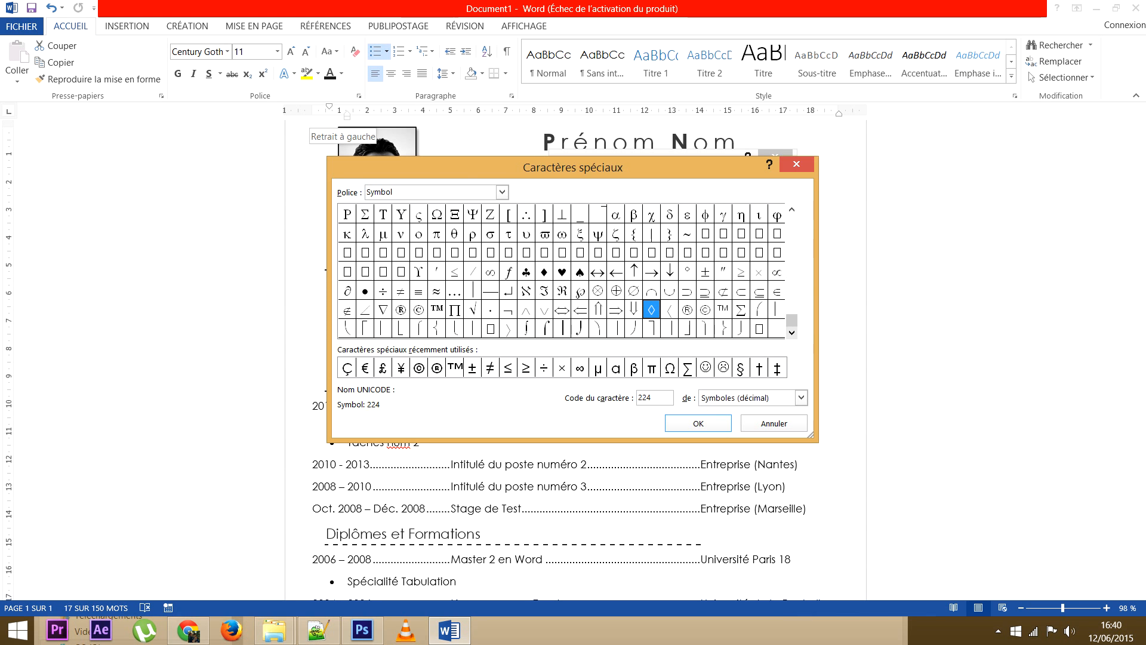
left_click(616, 310)
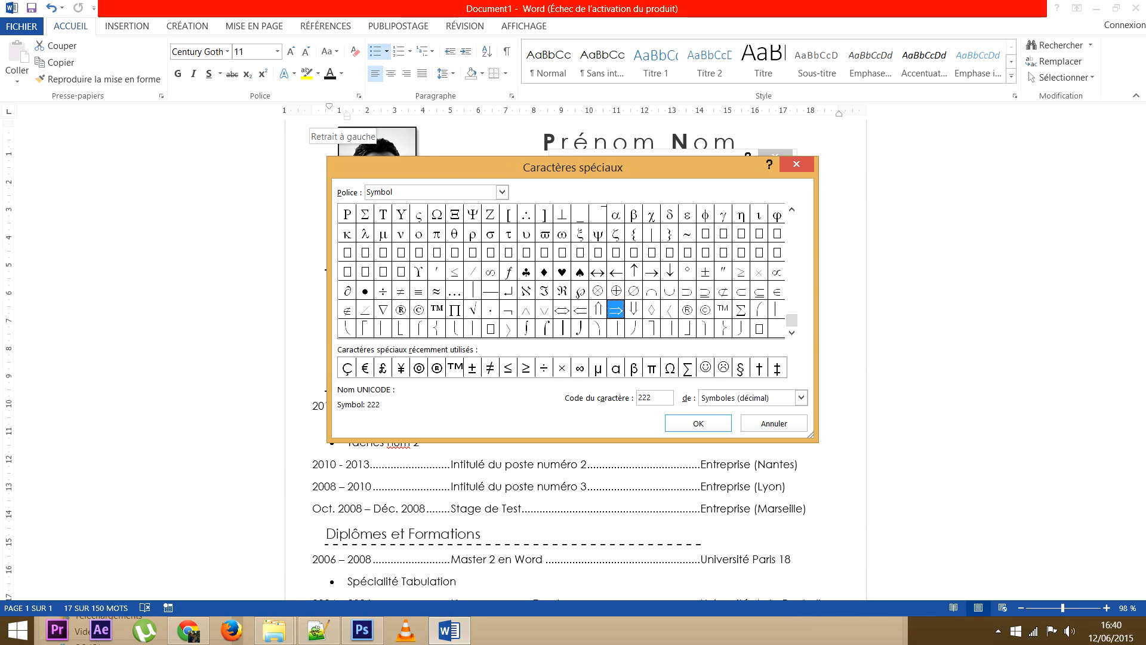
left_click(705, 309)
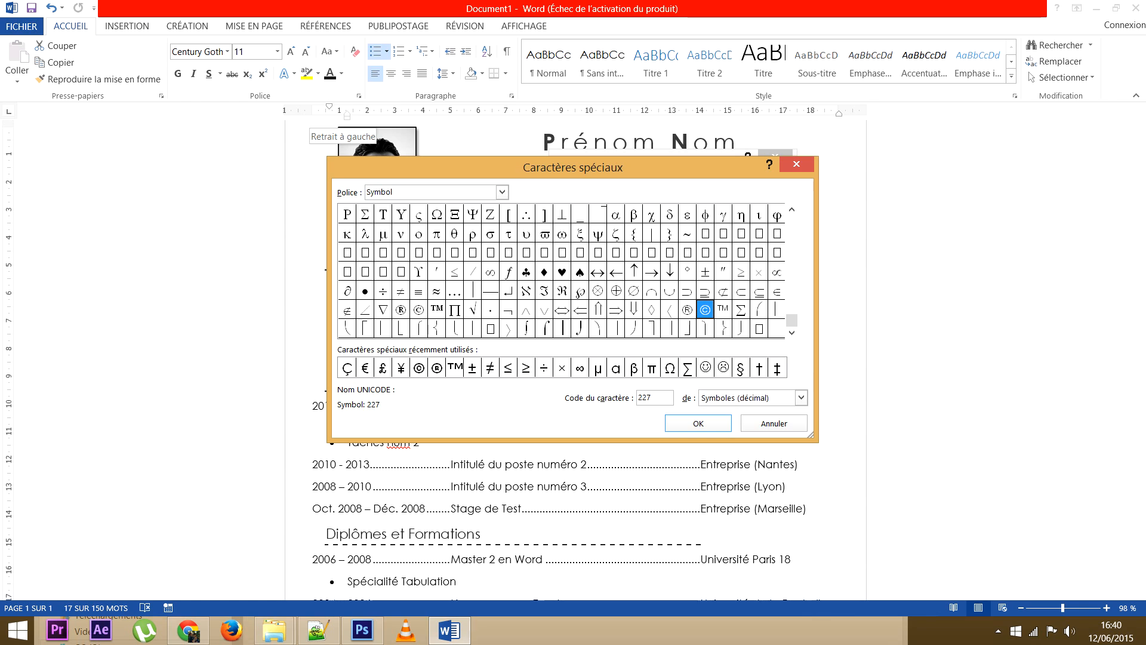
left_click(365, 291)
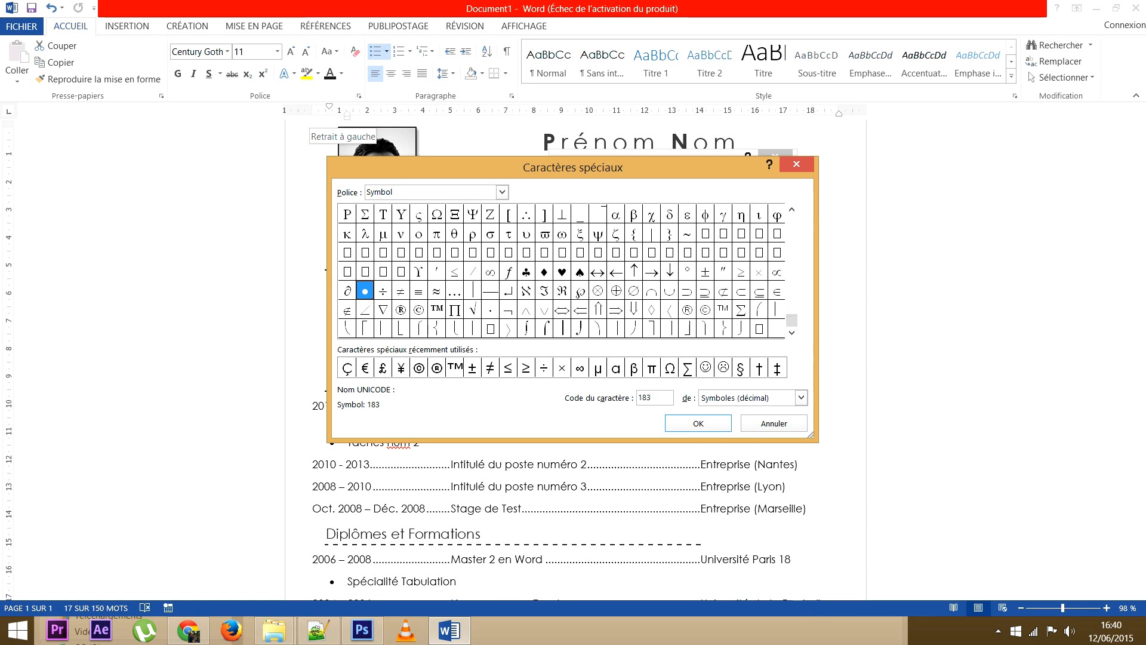
left_click_drag(791, 321, 791, 222)
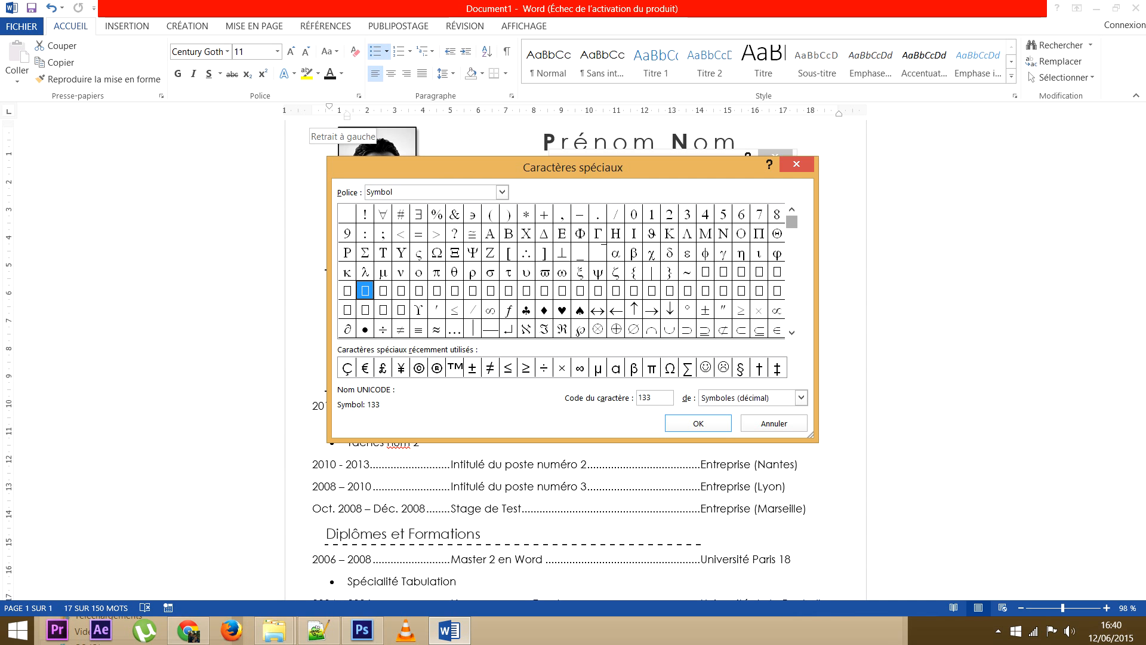
left_click_drag(792, 224, 792, 273)
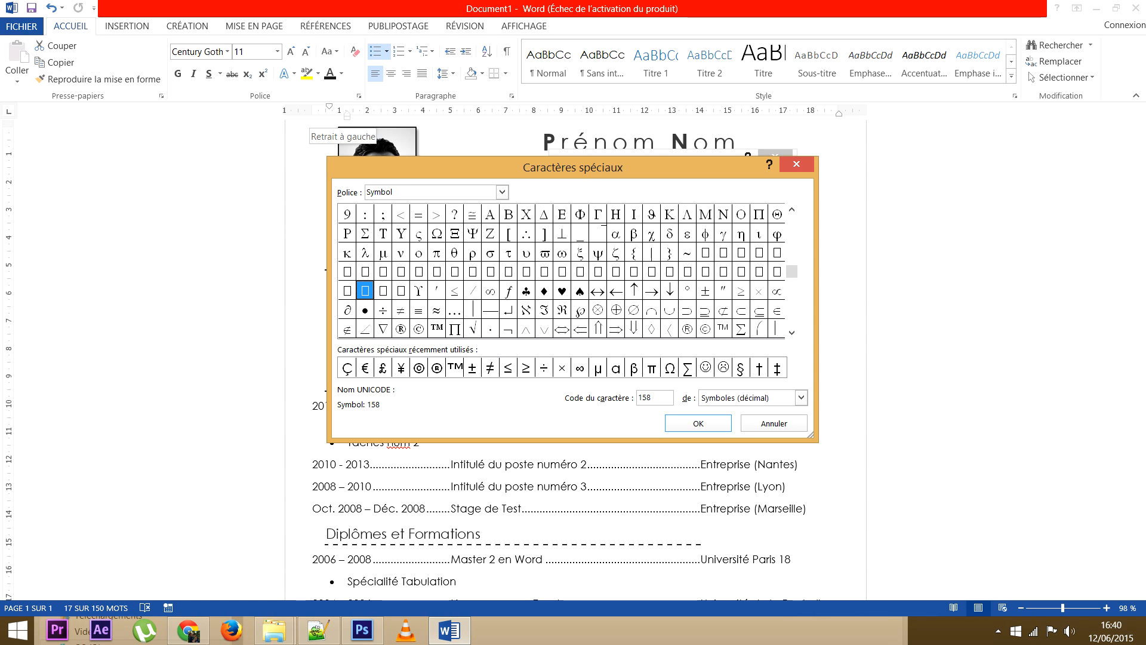
left_click(792, 333)
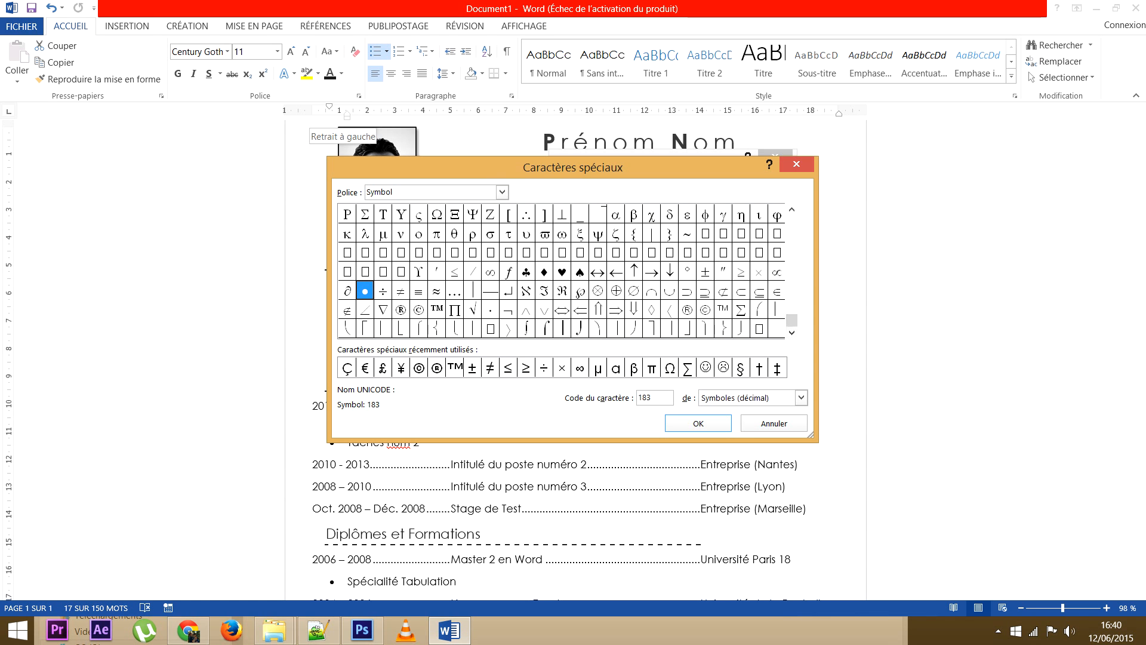
left_click(651, 271)
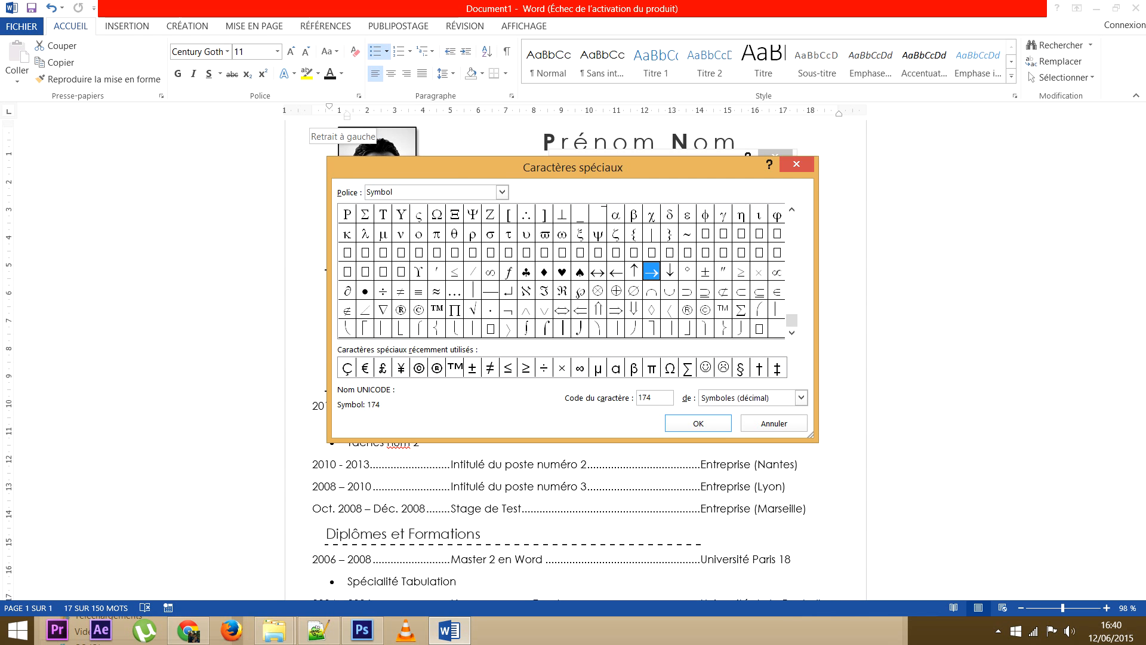
left_click(698, 423)
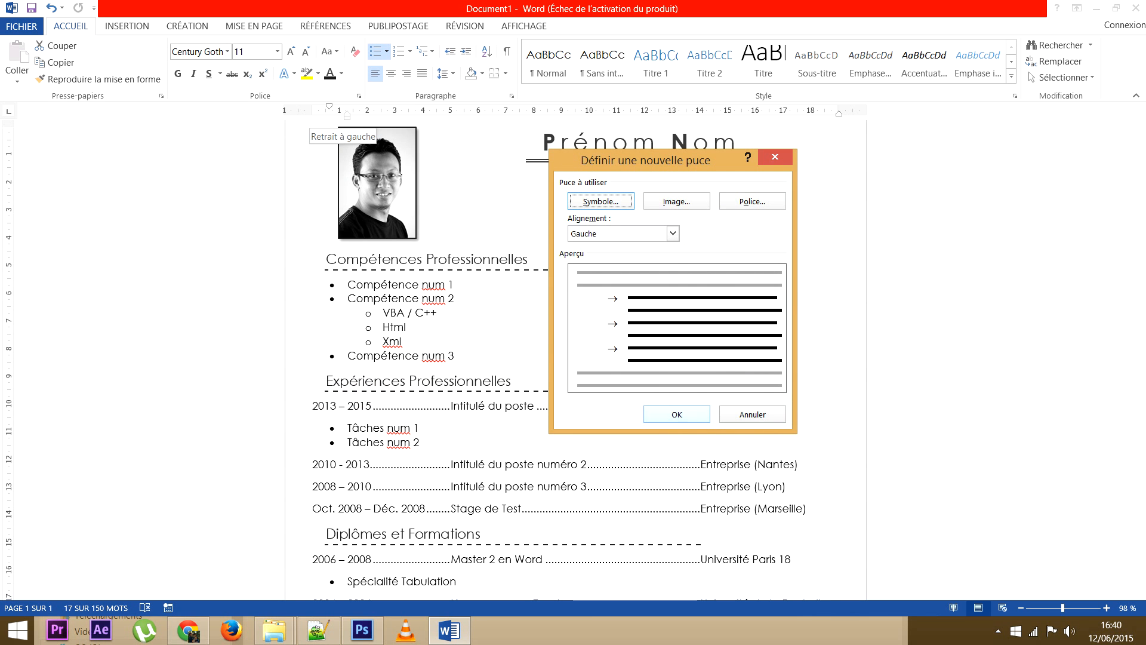
left_click(679, 414)
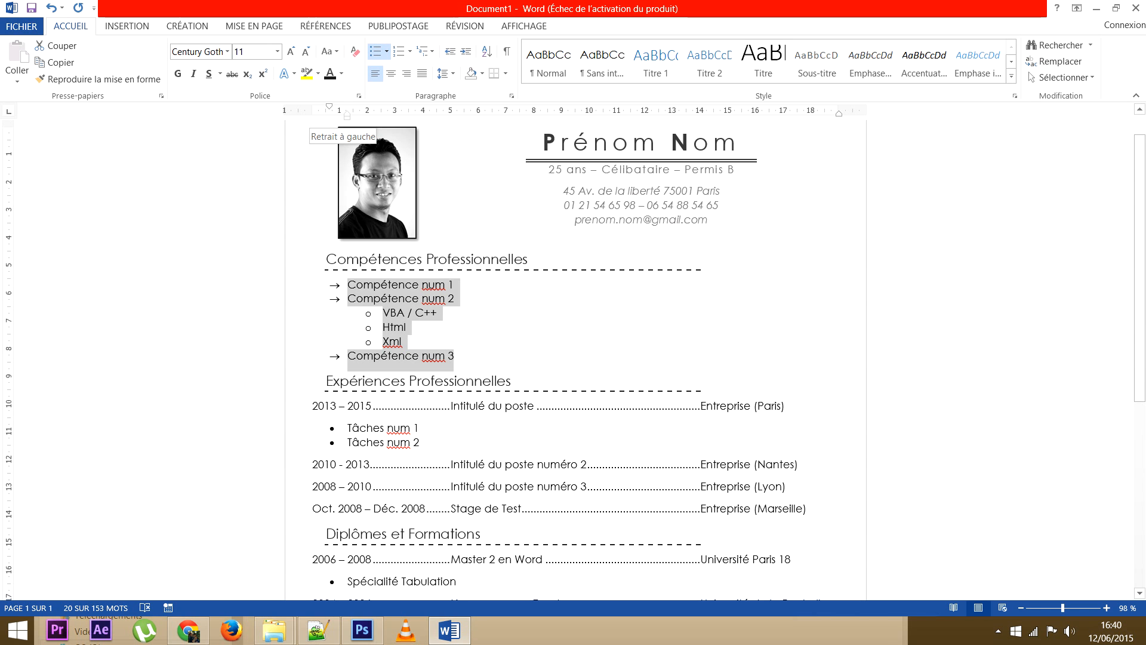
Define the picture profil.png as the new bullet for the first-level Compétences Professionnelles items
left_click(387, 51)
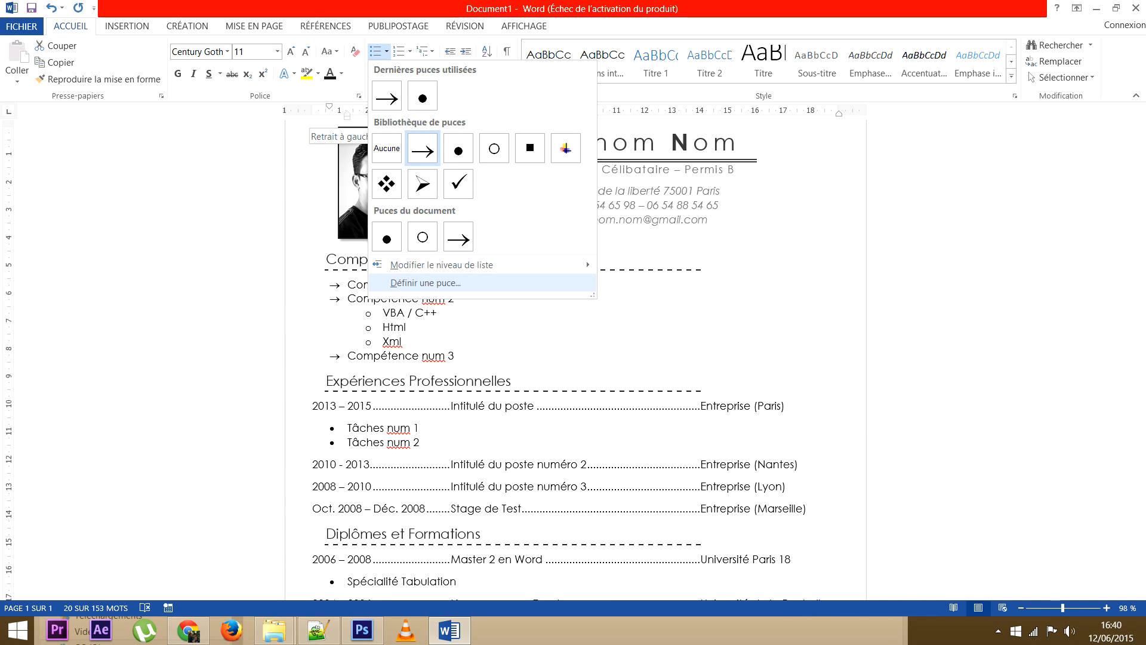
key("Return")
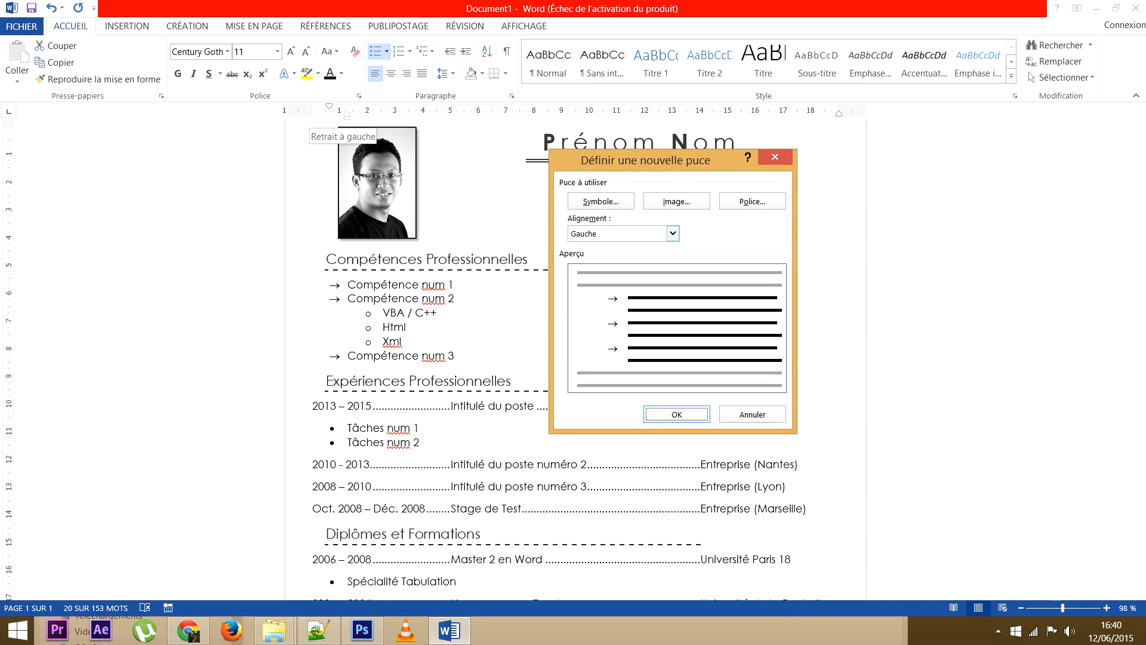
left_click(676, 202)
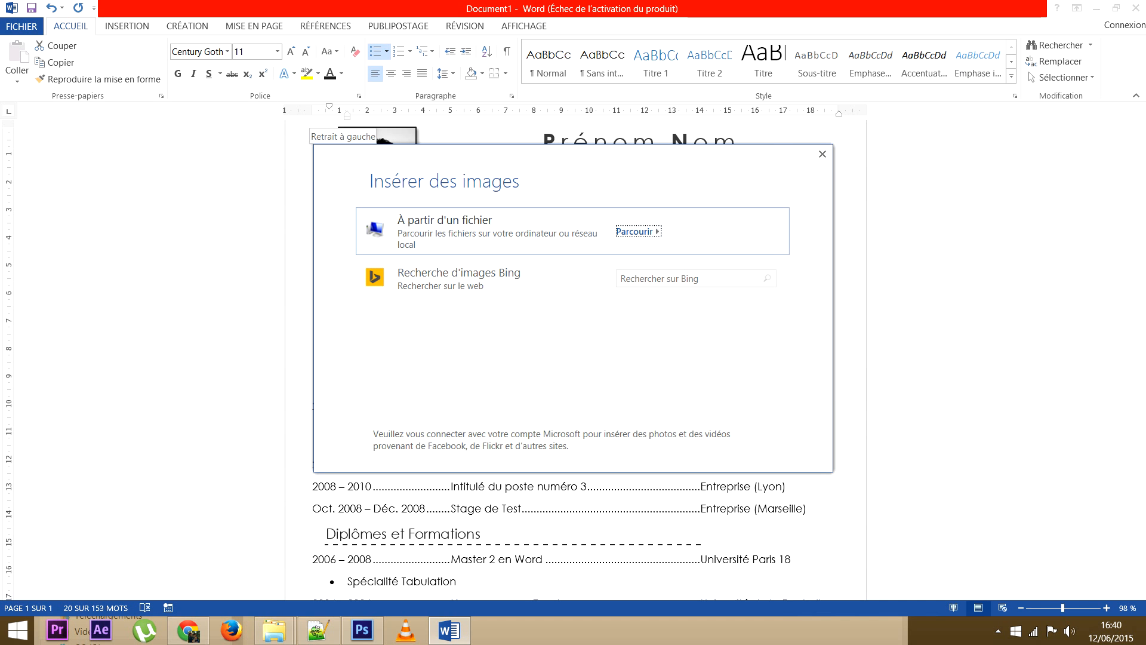
left_click(636, 232)
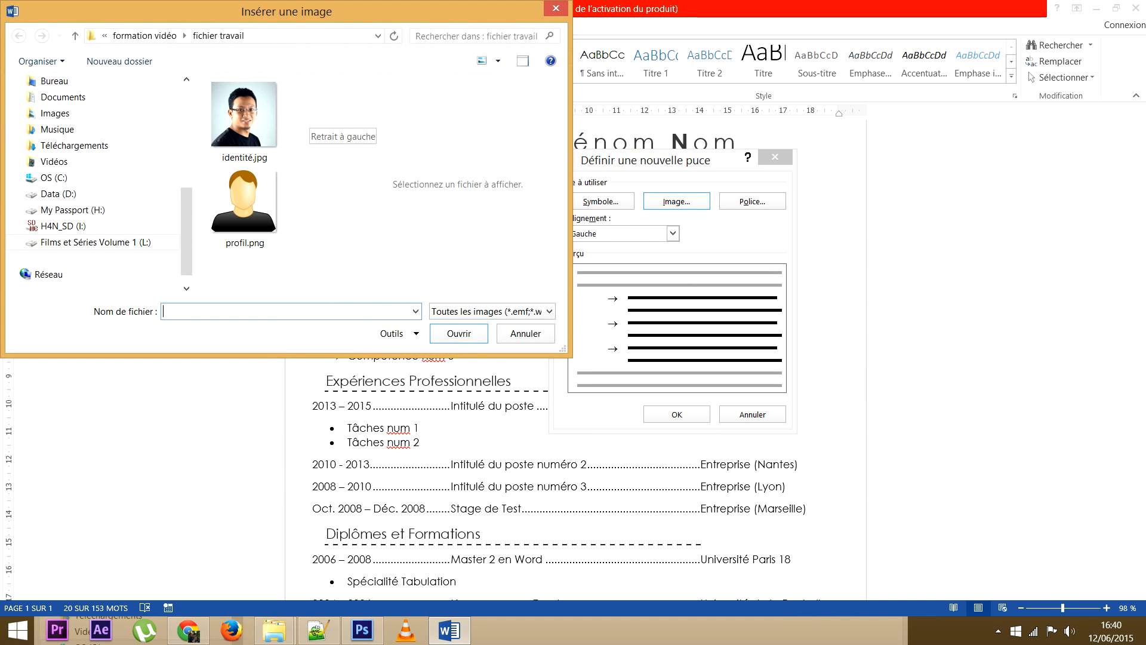
left_click(245, 207)
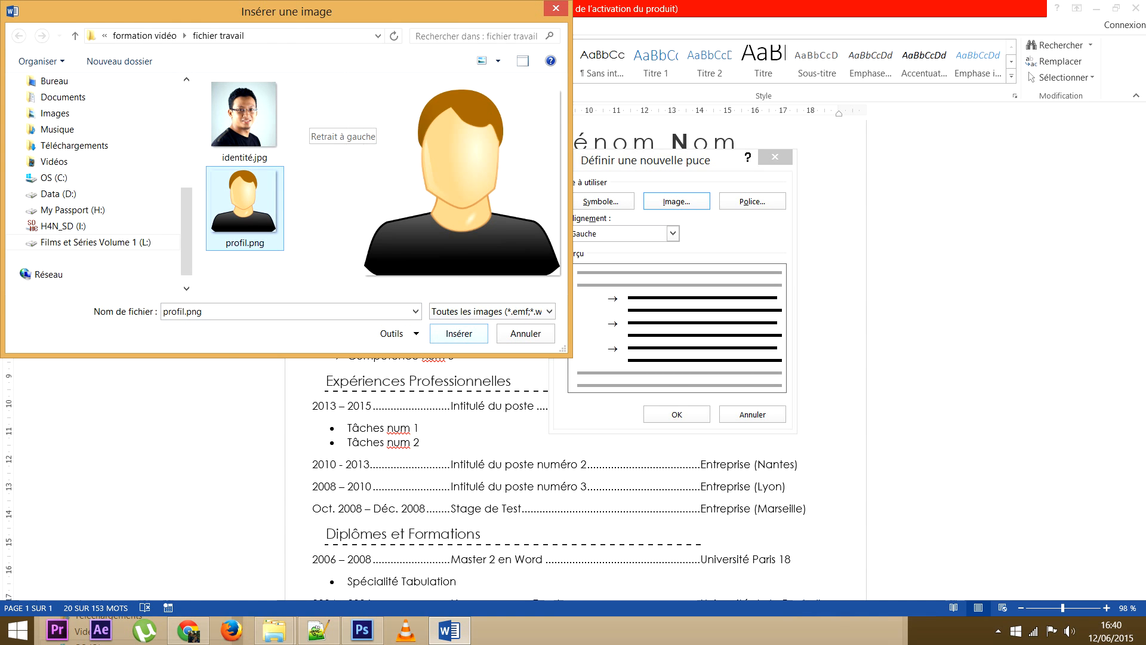
left_click(458, 333)
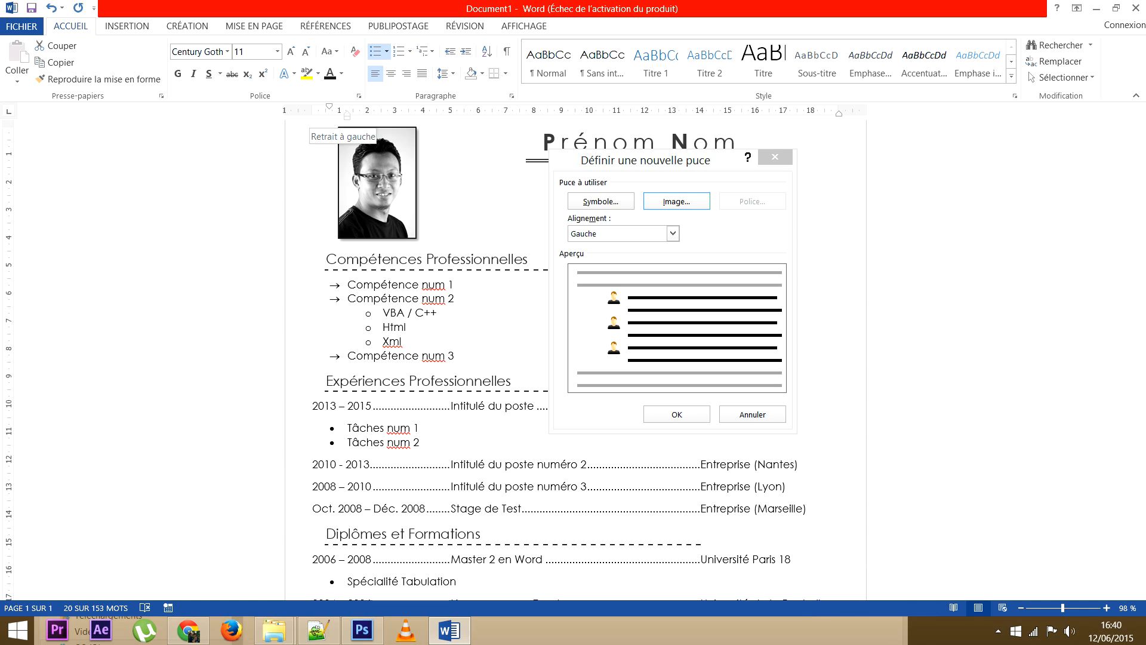
key("Return")
Start defining a new bullet for the first-level Compétences Professionnelles items using the heart (Symbol font, character code 169)
left_click(350, 284)
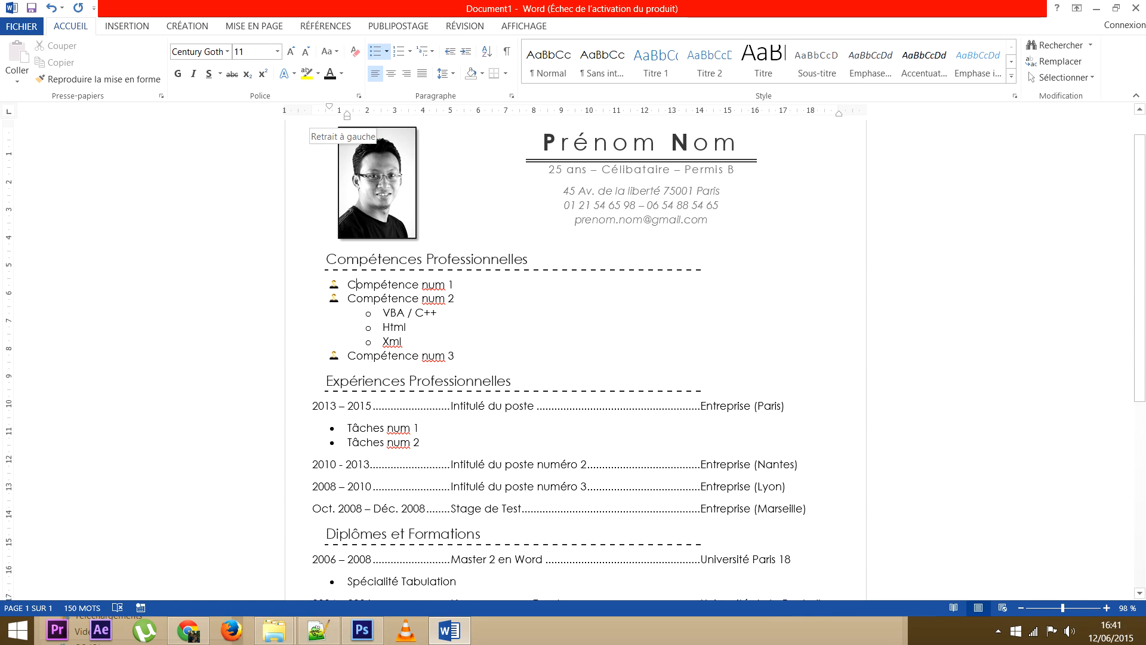
left_click(334, 285)
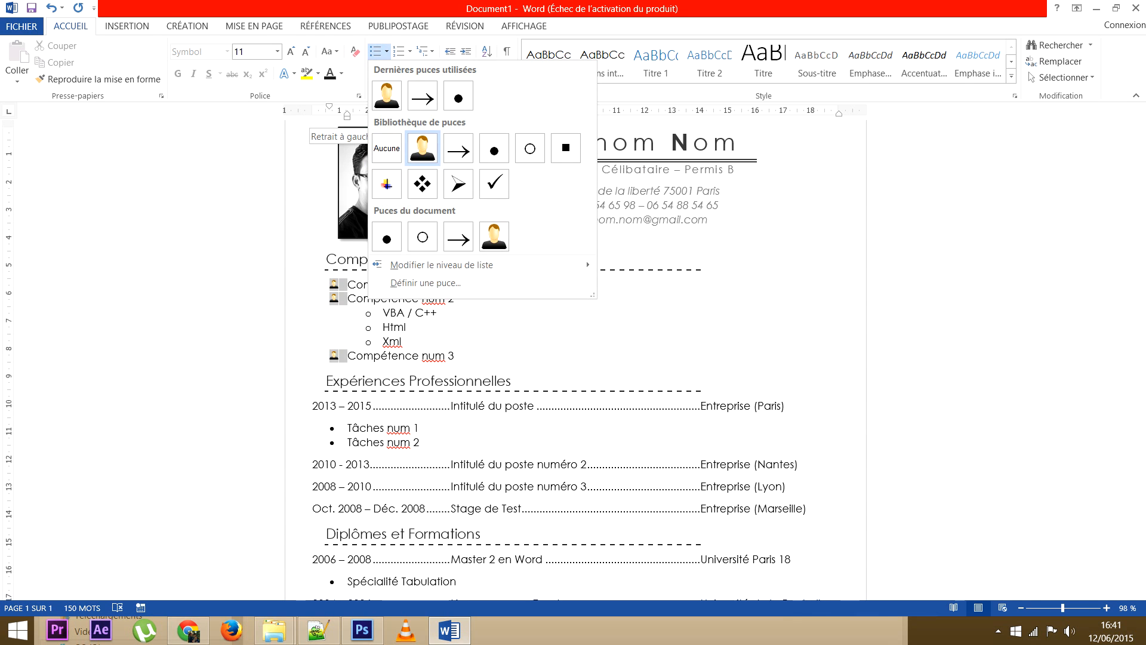
left_click(425, 283)
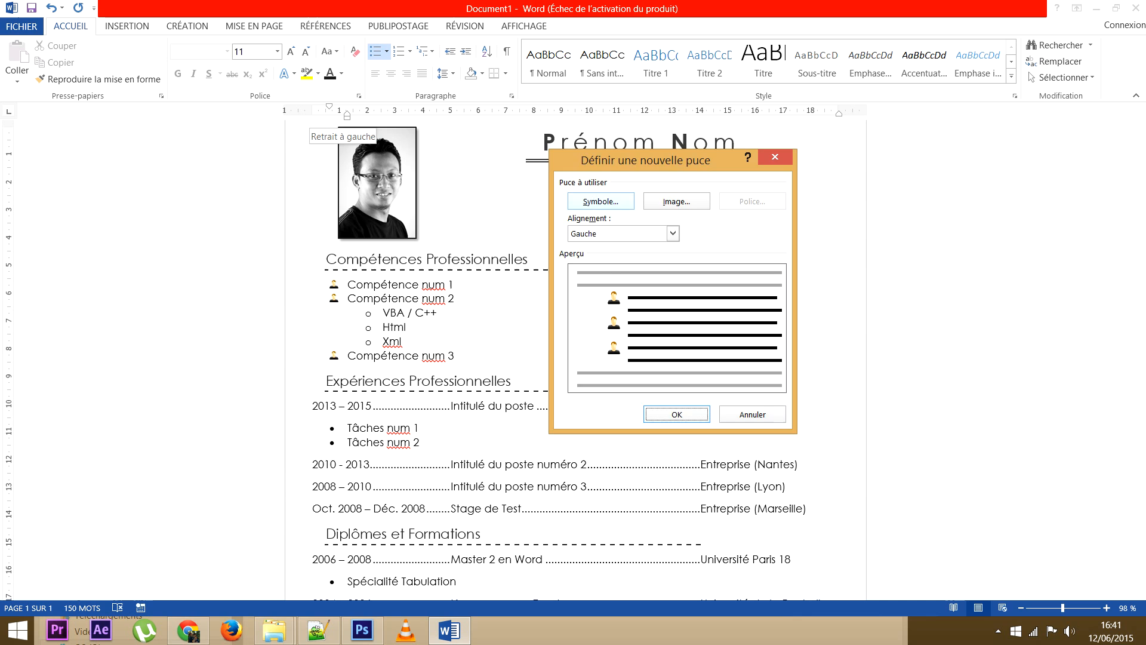
left_click(601, 201)
double_click(561, 310)
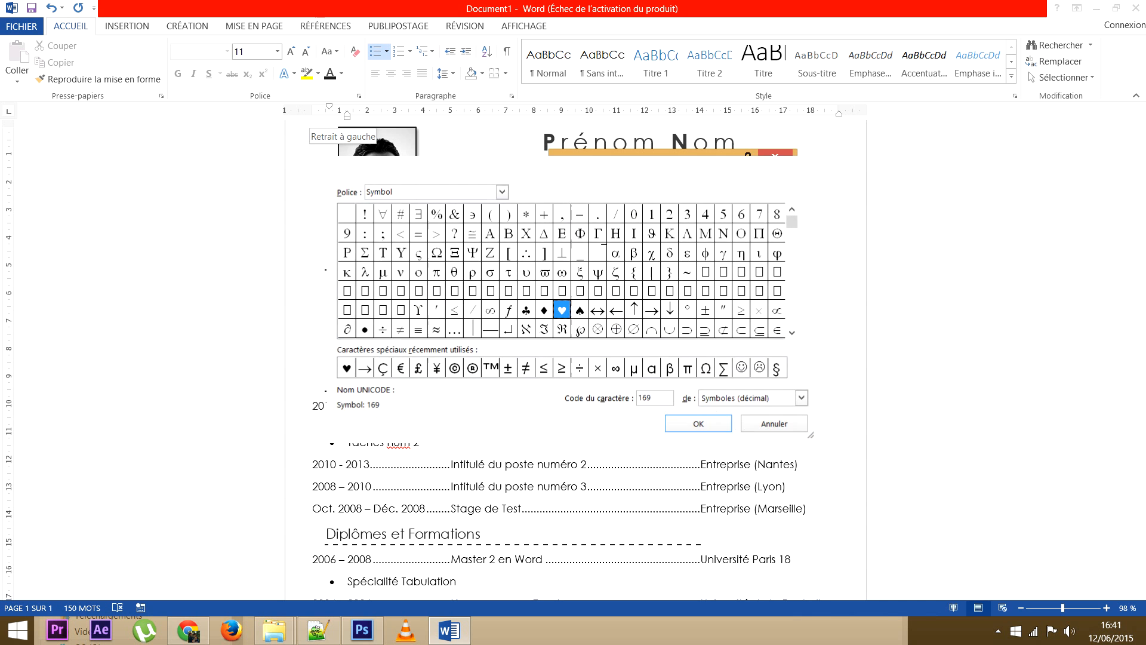
Set the font of the new bullet to Wingdings
left_click(752, 201)
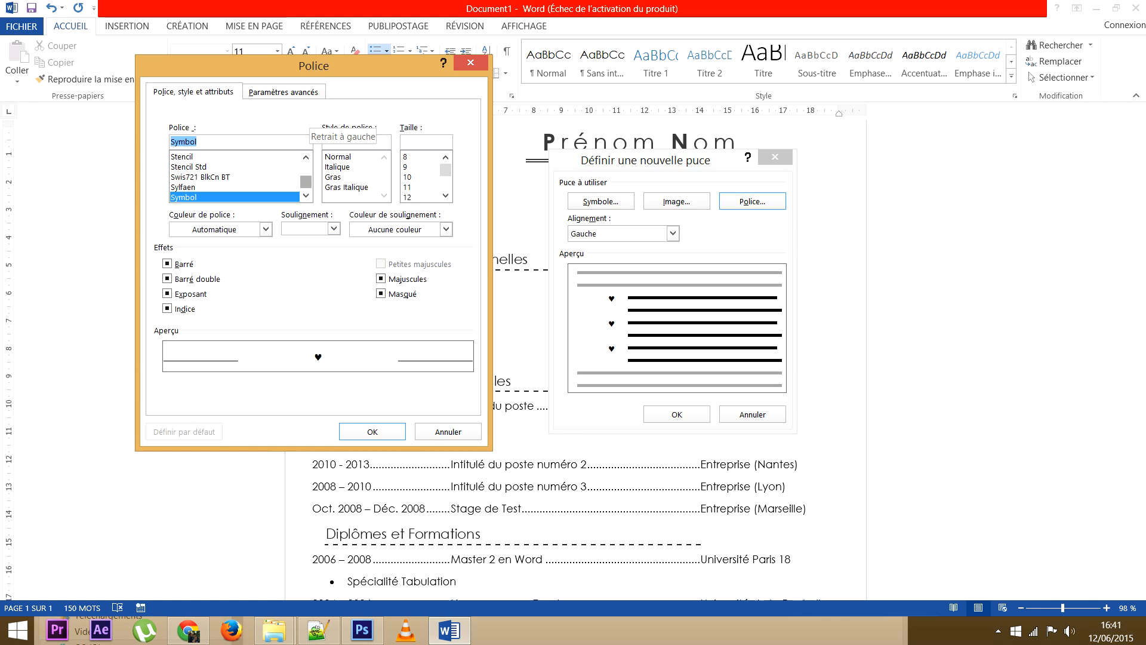
scroll(237, 177, "down", 3)
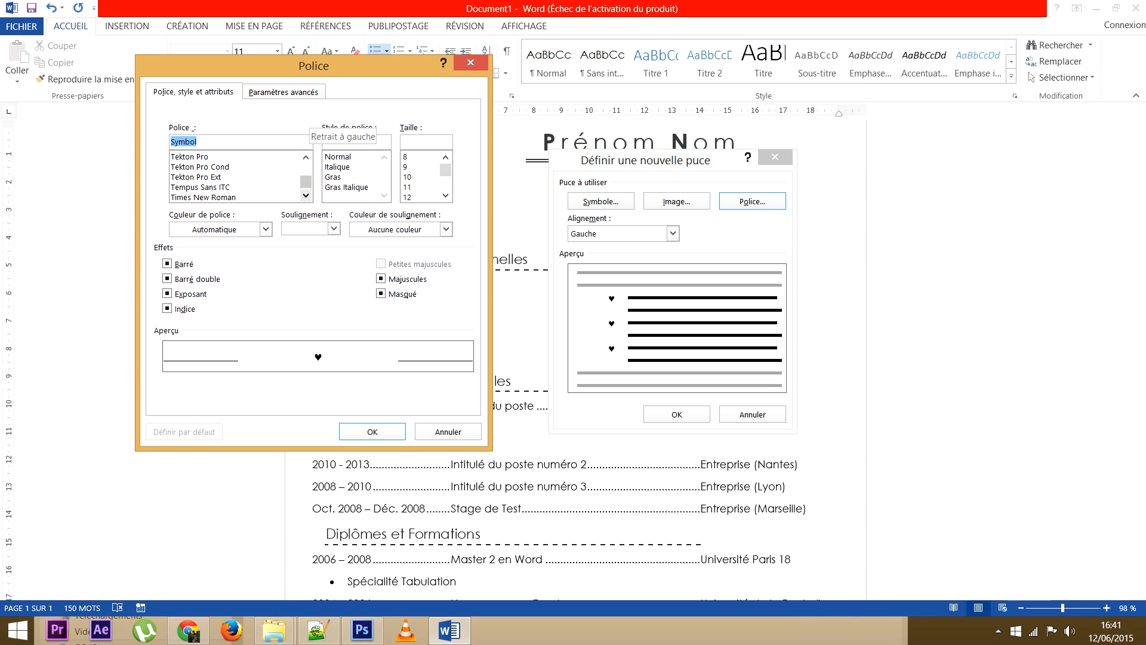
mouse_move(306, 181)
left_mouse_down()
mouse_move(305, 170)
mouse_move(306, 182)
left_mouse_up()
left_click(306, 157)
left_click(305, 158)
left_click(306, 157)
left_click(305, 158)
left_click(306, 158)
left_click(189, 177)
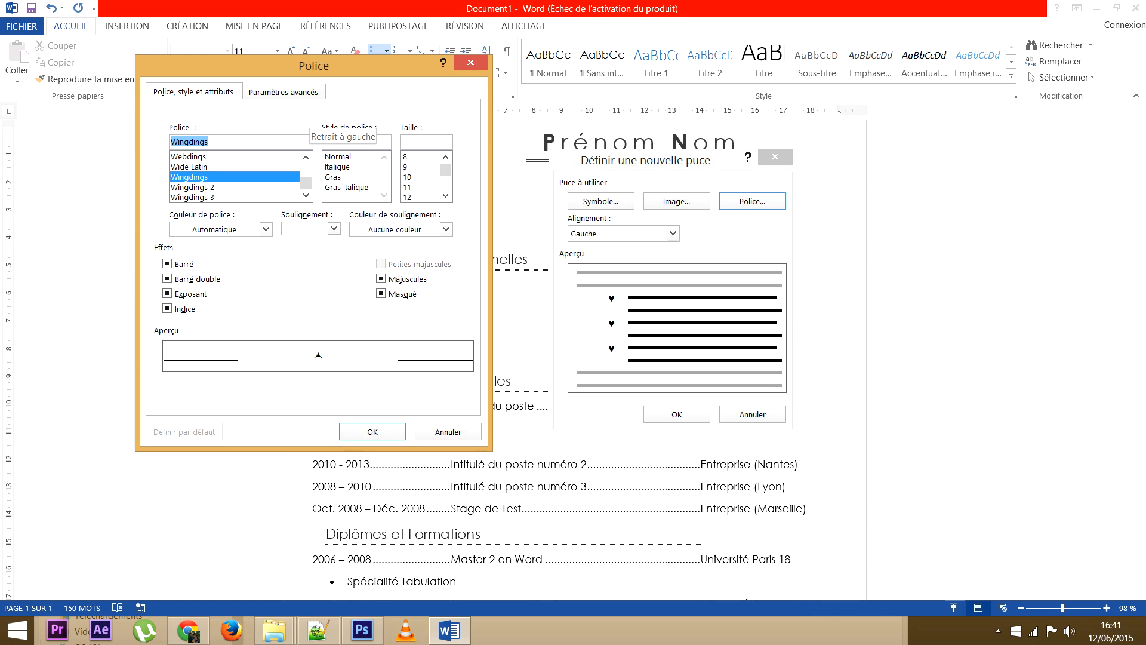
left_click(192, 197)
left_click(190, 178)
key("Down")
key("Down")
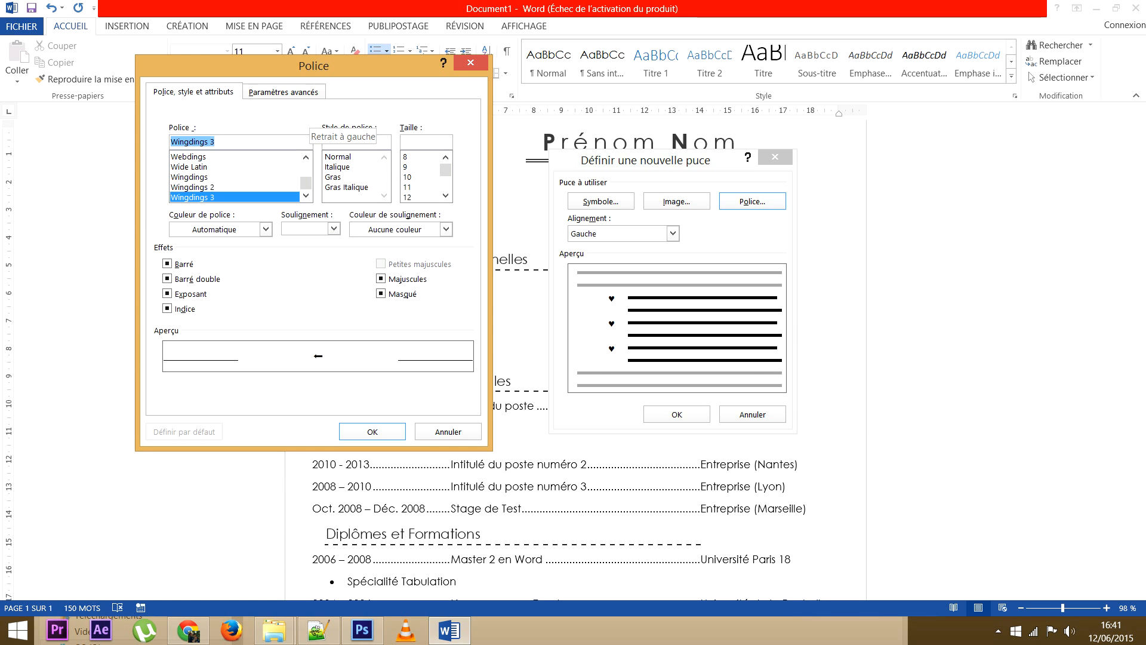
left_click(189, 167)
left_click(189, 177)
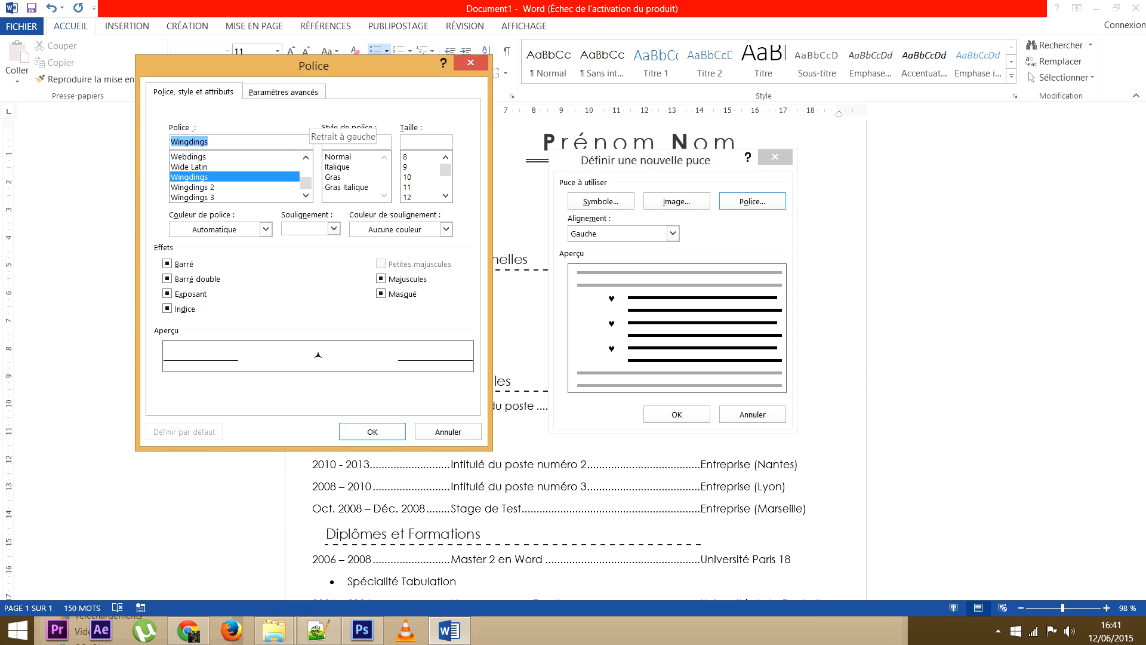
left_click(372, 431)
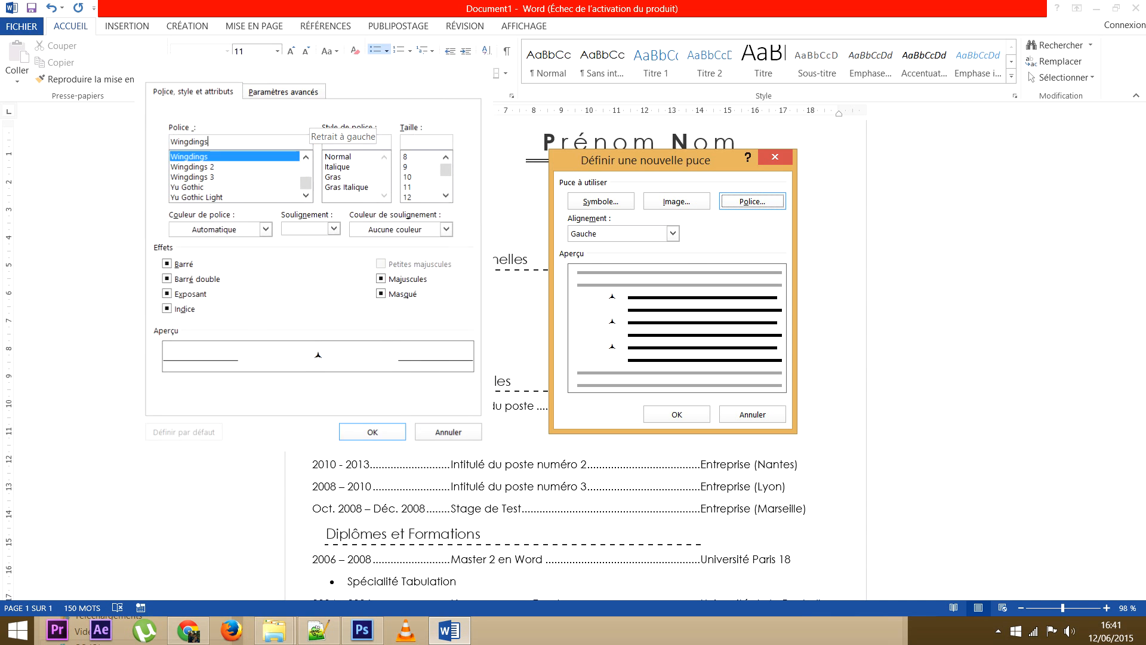
Choose the three-pointed star (Wingdings, character code 169) as the bullet symbol and apply the new bullet to the list
left_click(601, 201)
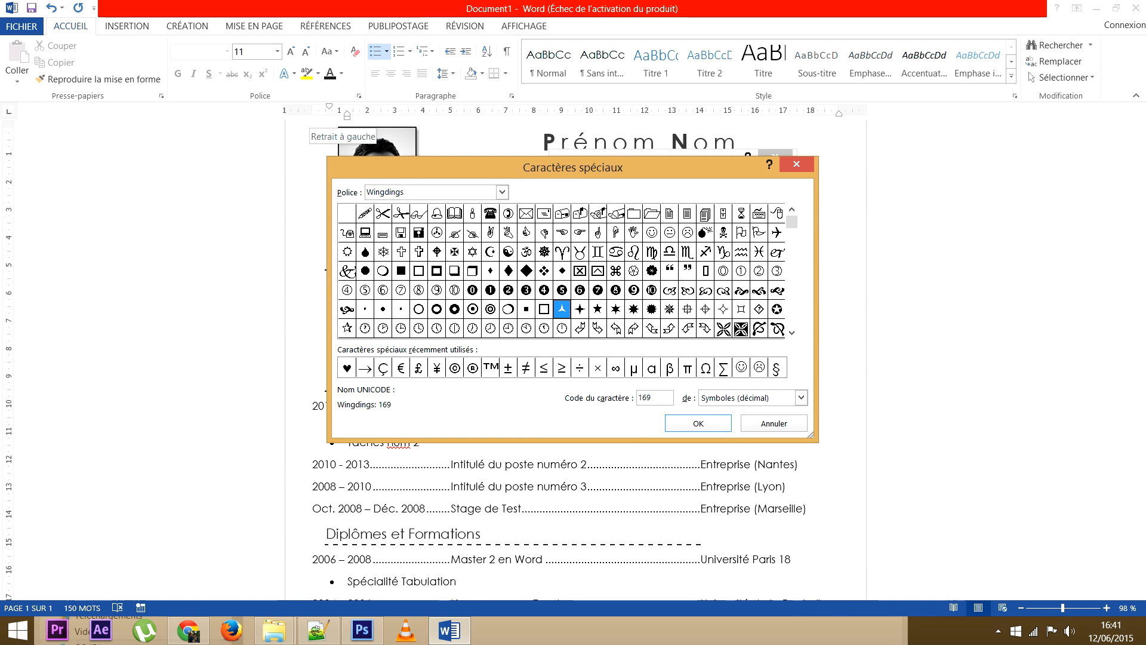
left_click(544, 271)
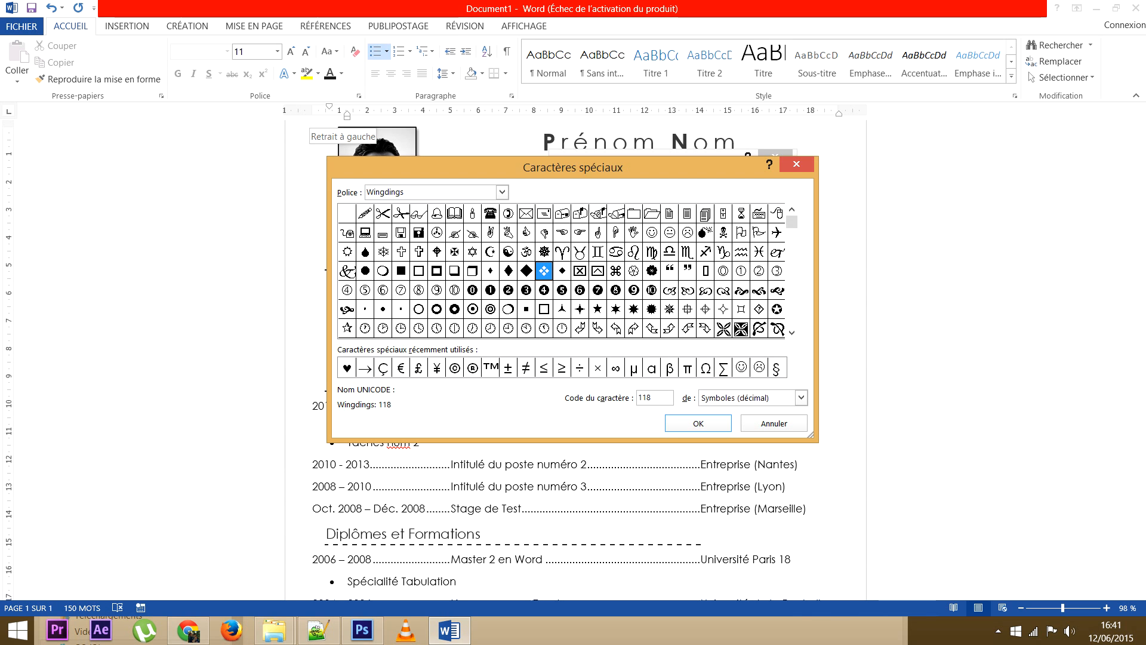
left_click(687, 309)
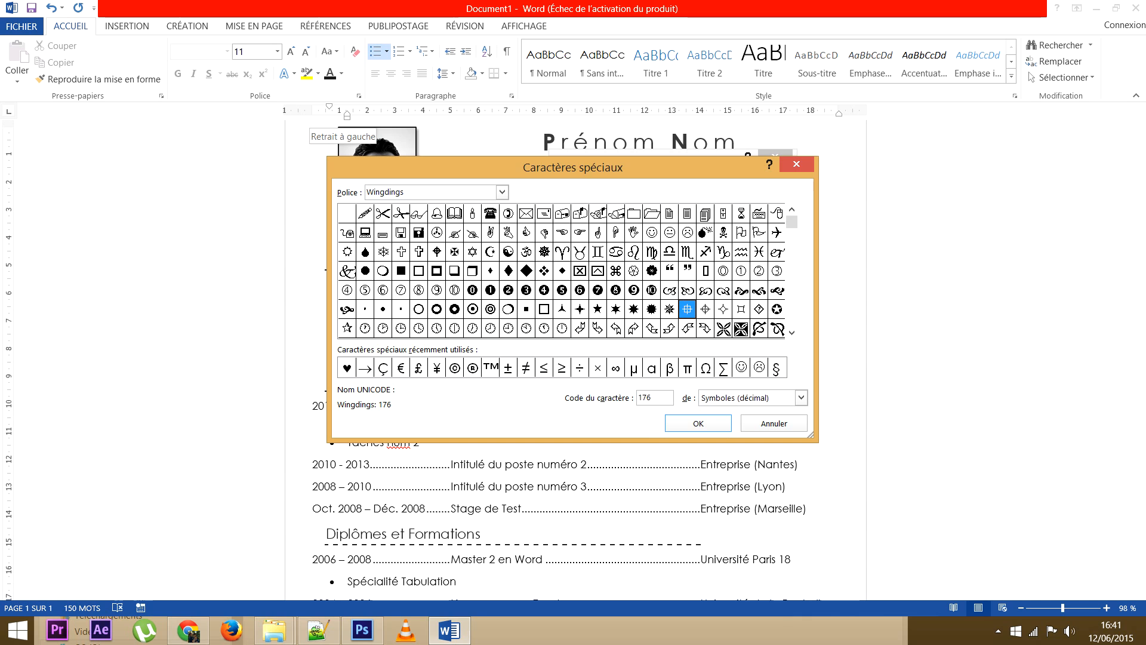
left_click(561, 309)
left_click(697, 424)
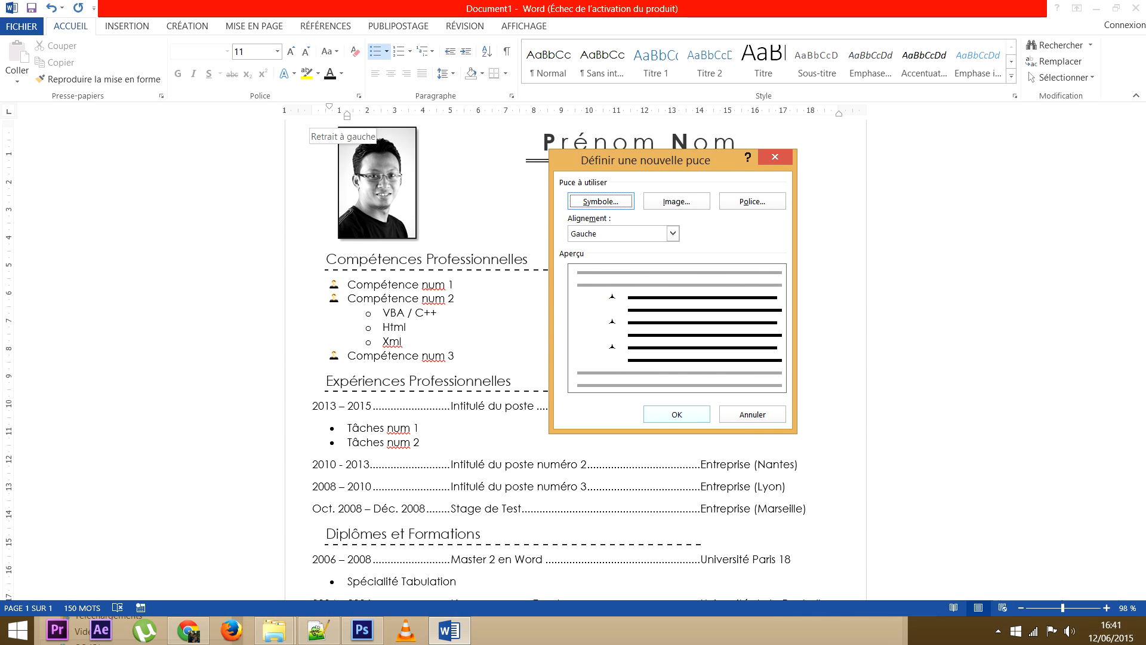
left_click(676, 414)
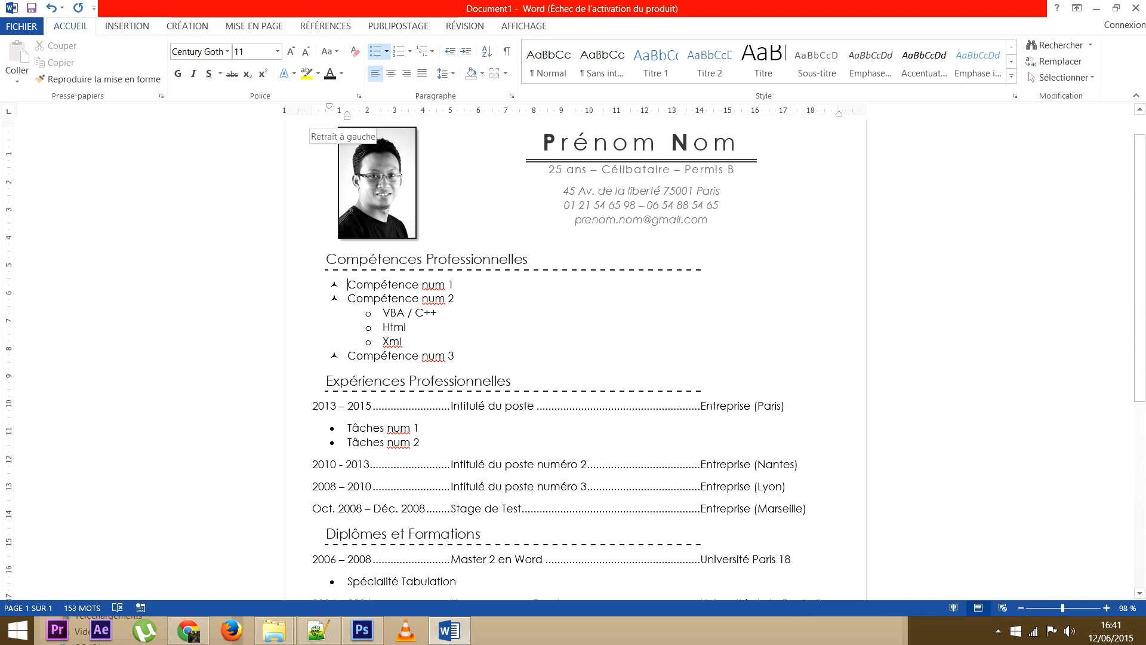
Try a larger left indent on the VBA / C++ sub-item and undo it
left_click(383, 313)
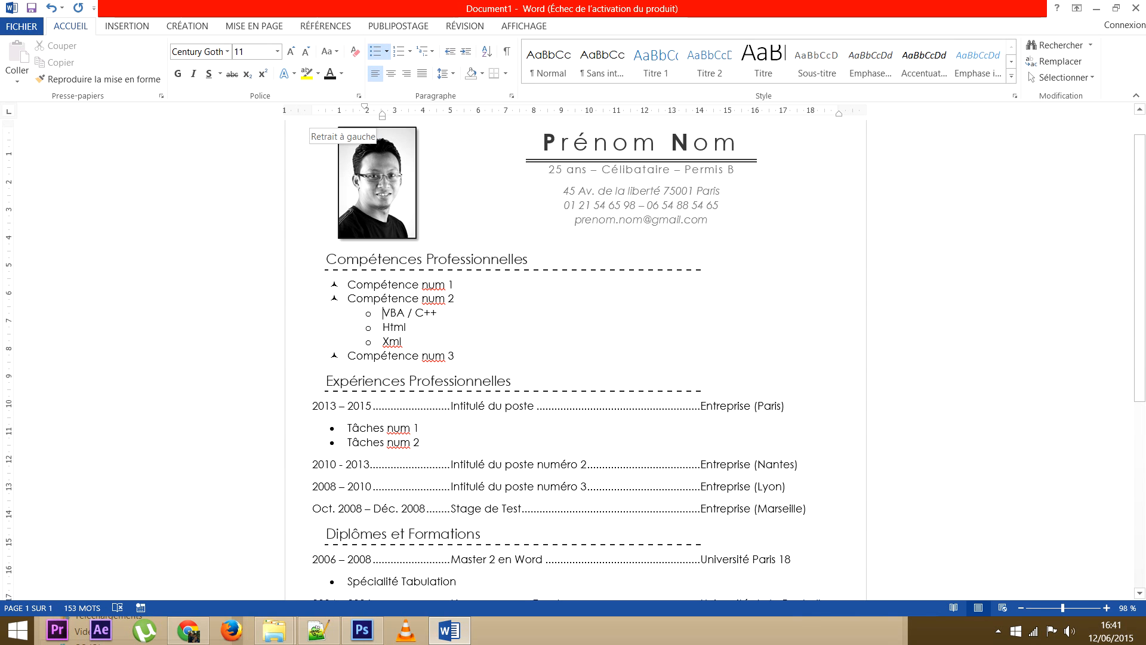
left_click(368, 313)
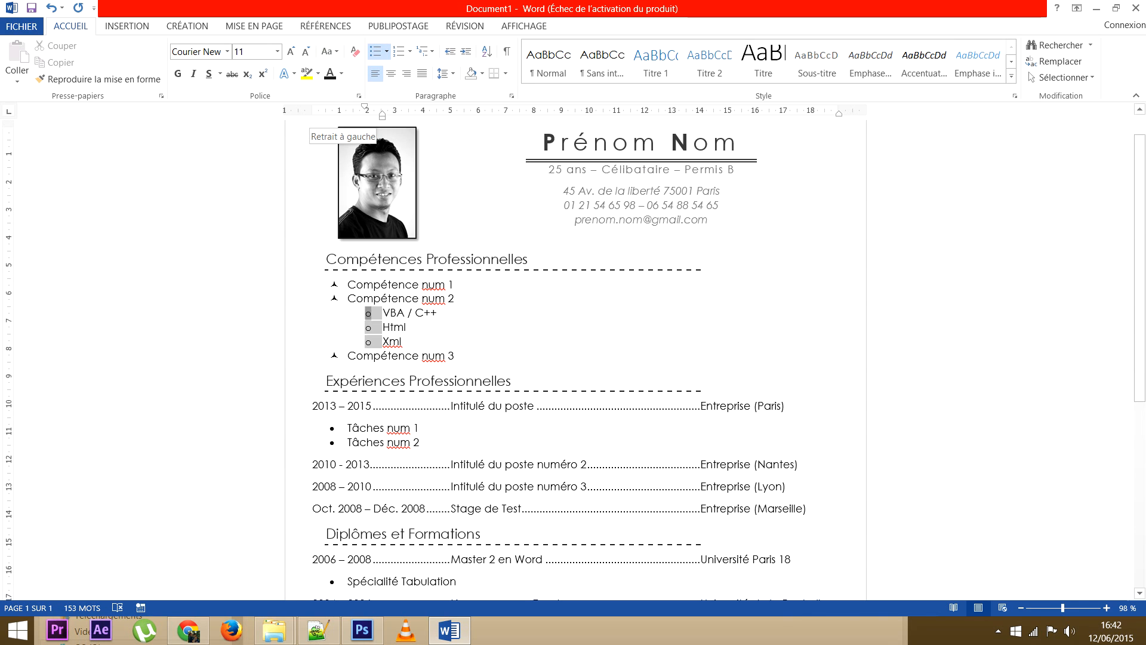
left_click(385, 327)
left_click(368, 312)
left_click(396, 313)
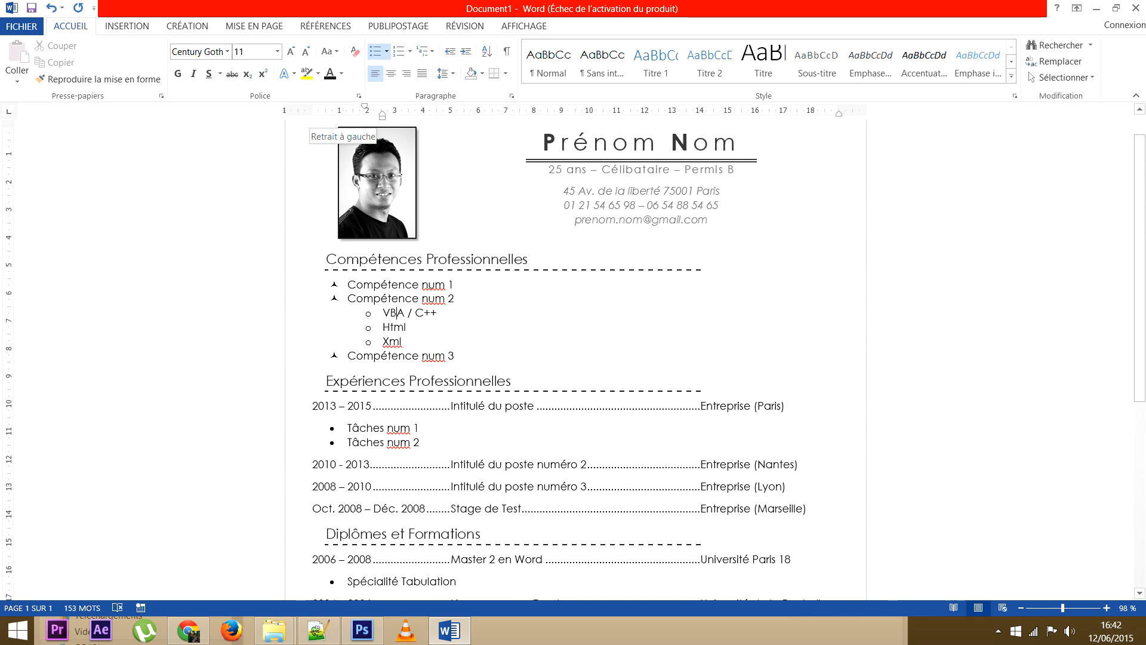
left_click_drag(382, 116, 420, 116)
key("ctrl+z")
Apply the arrow bullet to the VBA / C++, Html and Xml sub-items under Compétence num 2
left_click_drag(384, 313, 405, 342)
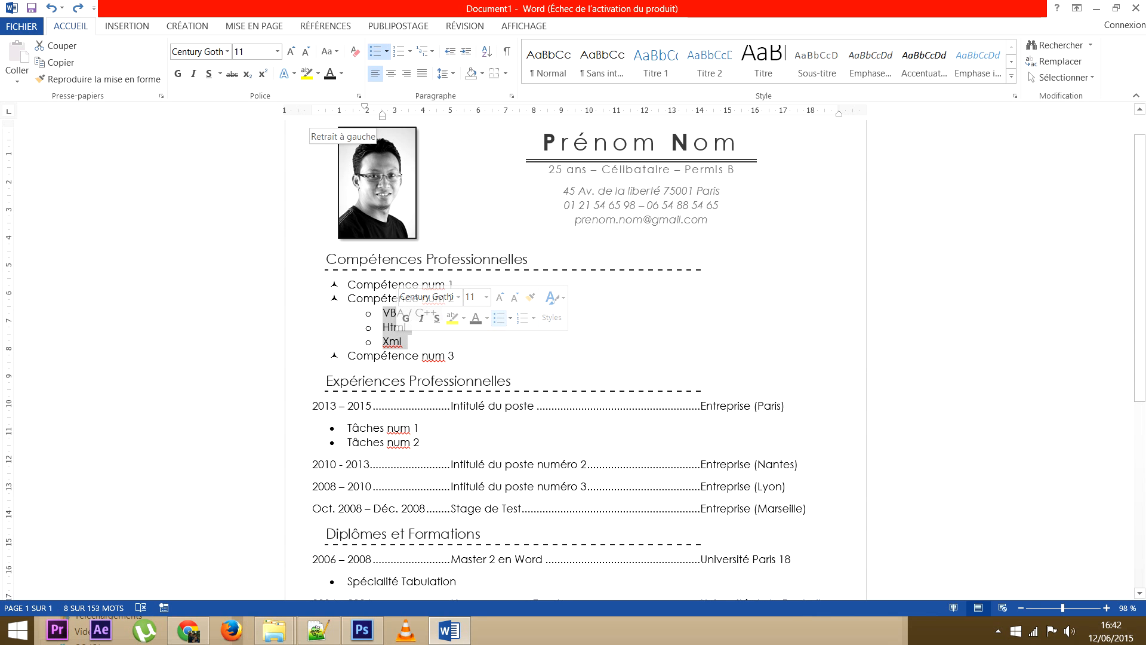
left_click(368, 314)
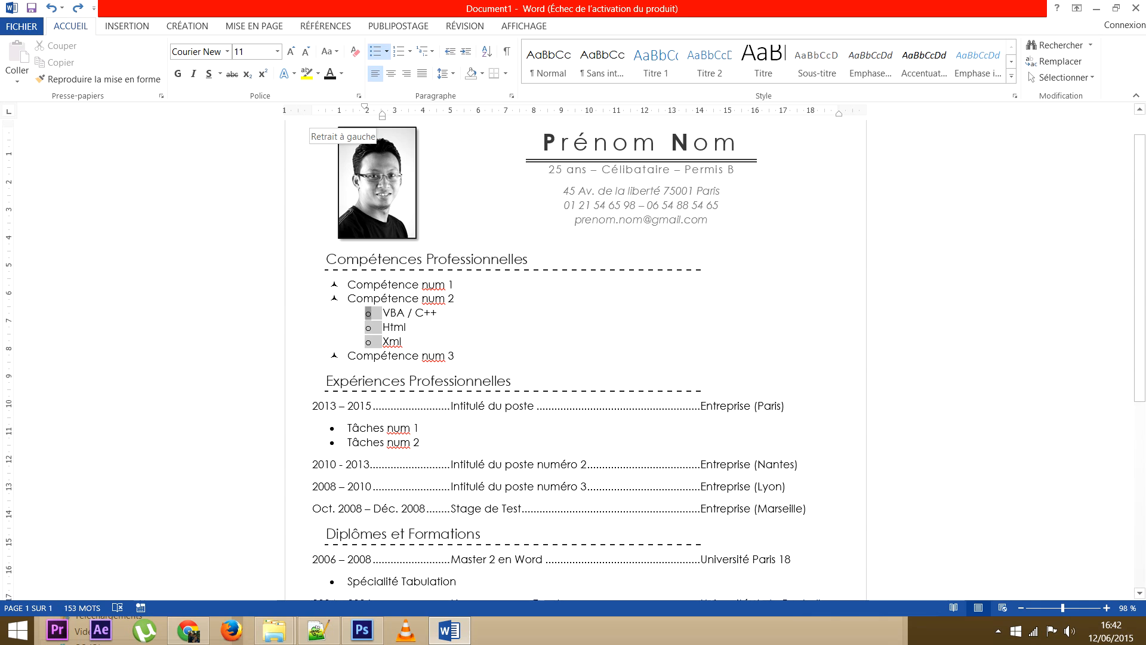
left_click(387, 51)
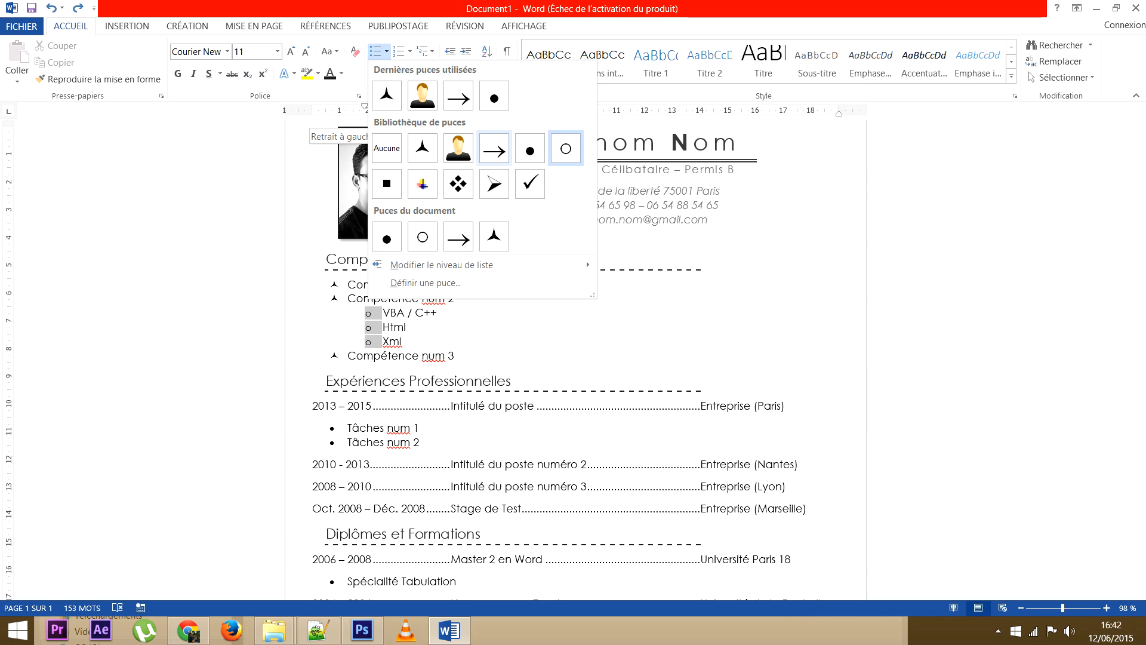
left_click(493, 150)
left_click(406, 327)
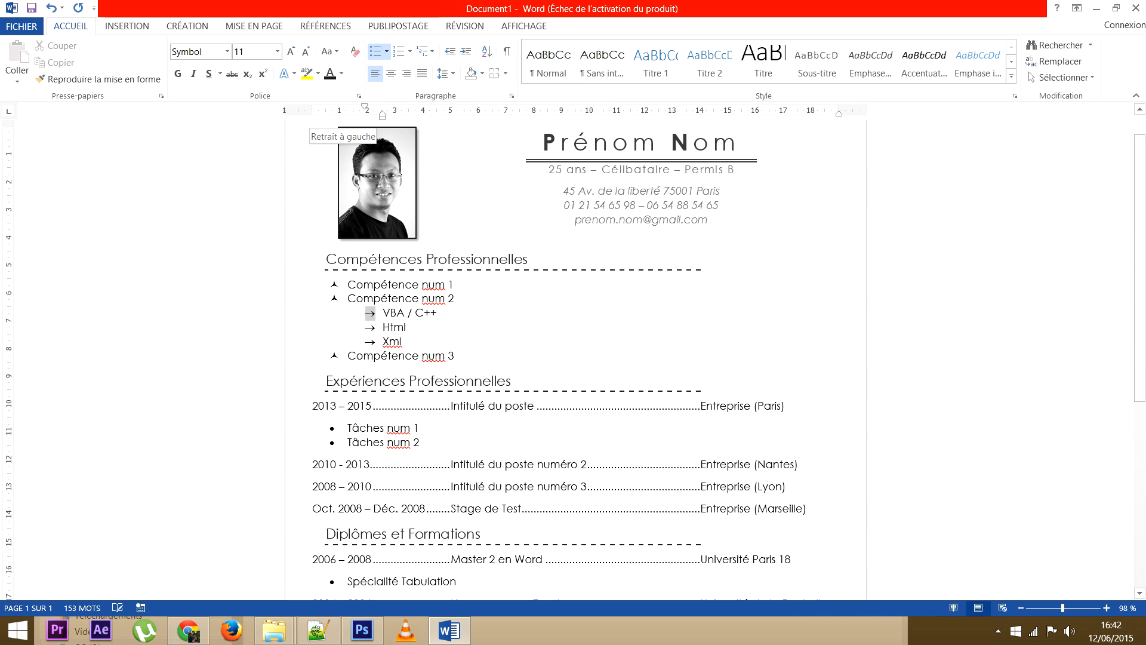
Apply the three-pointed star bullet to Tâches num 1 and Tâches num 2 under Expériences Professionnelles
scroll(382, 114, "down", 2)
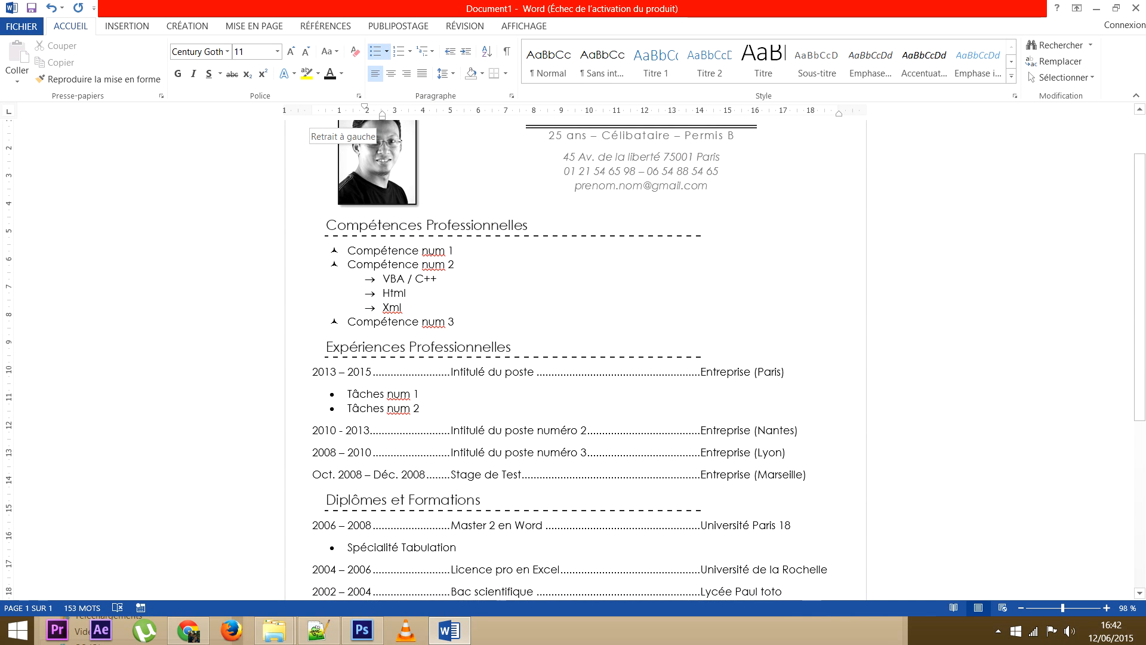
scroll(382, 113, "down", 1)
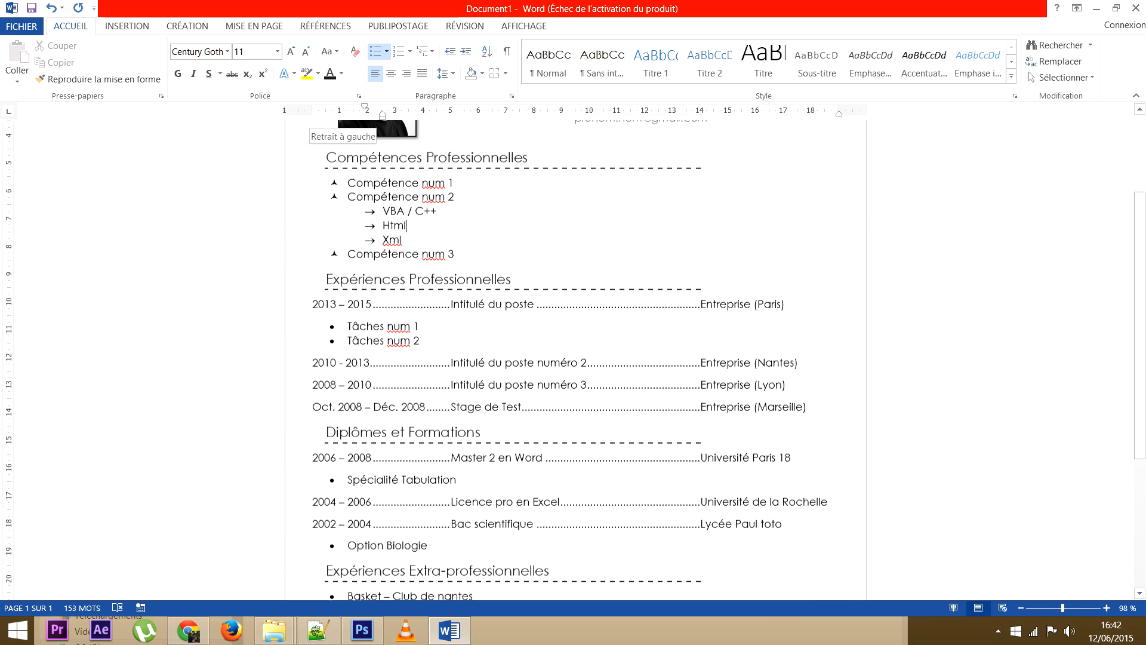
left_click_drag(348, 325, 387, 340)
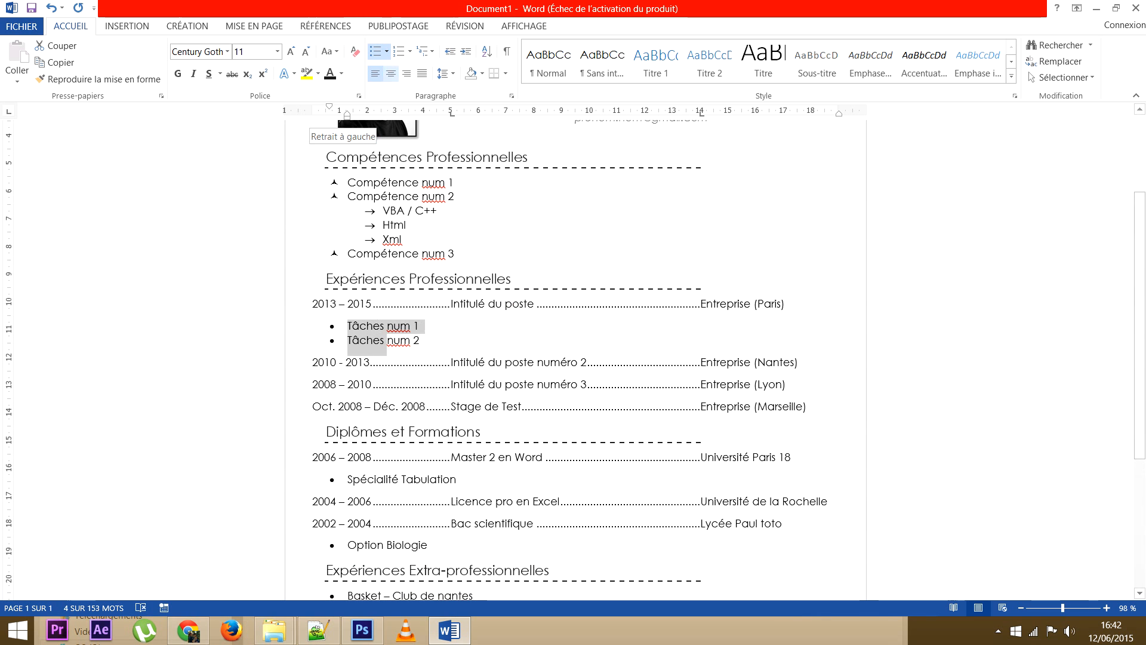
left_click(387, 52)
left_click(422, 148)
Apply the three-pointed star bullet to the list containing Spécialité Tabulation, down to the Langues items
scroll(422, 179, "down", 2)
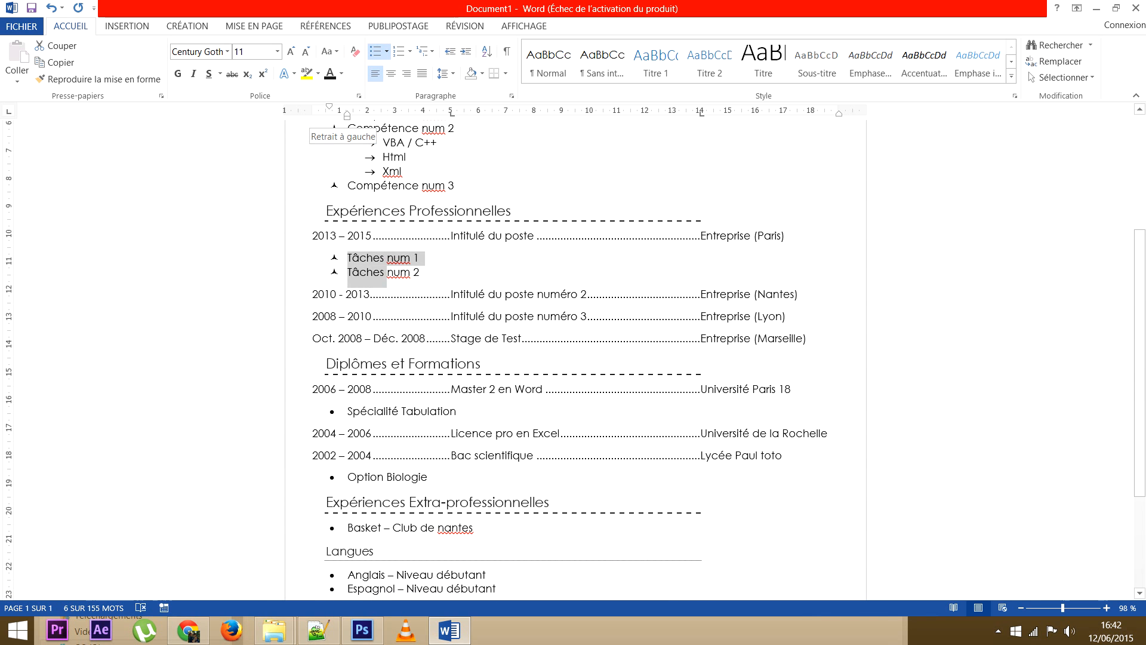
left_click(389, 411)
left_click(387, 52)
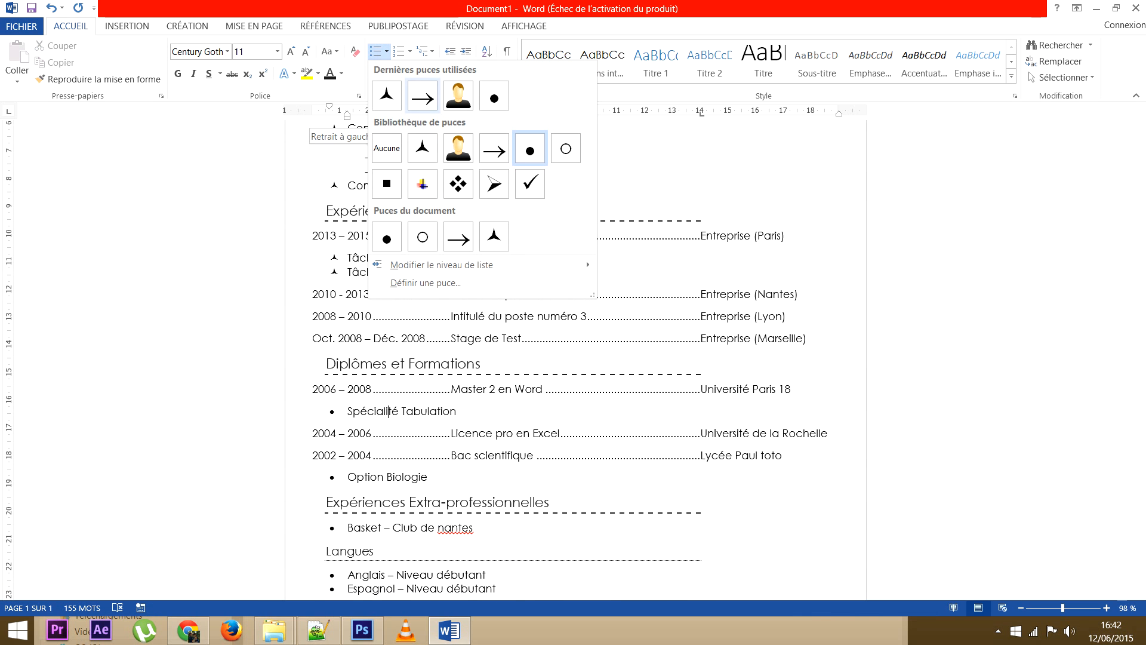
left_click(387, 95)
Apply the three-pointed star bullet to the Bureautique and Multimédia items under Informatique
scroll(573, 358, "down", 2)
scroll(389, 276, "down", 2)
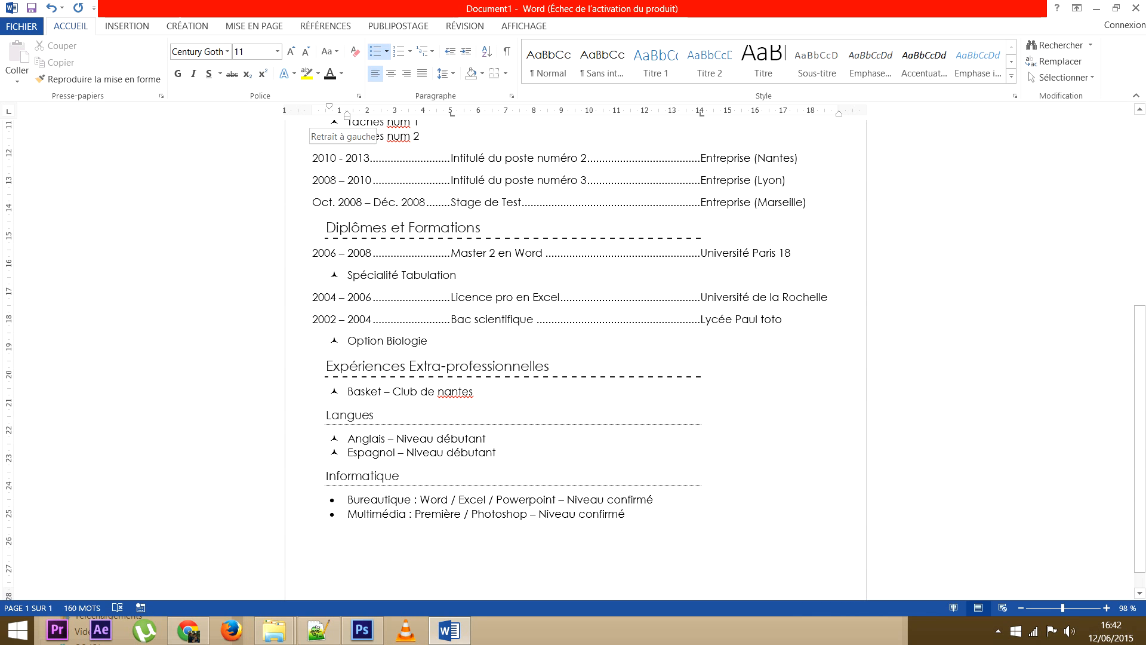
left_click_drag(388, 500, 392, 514)
left_click(399, 51)
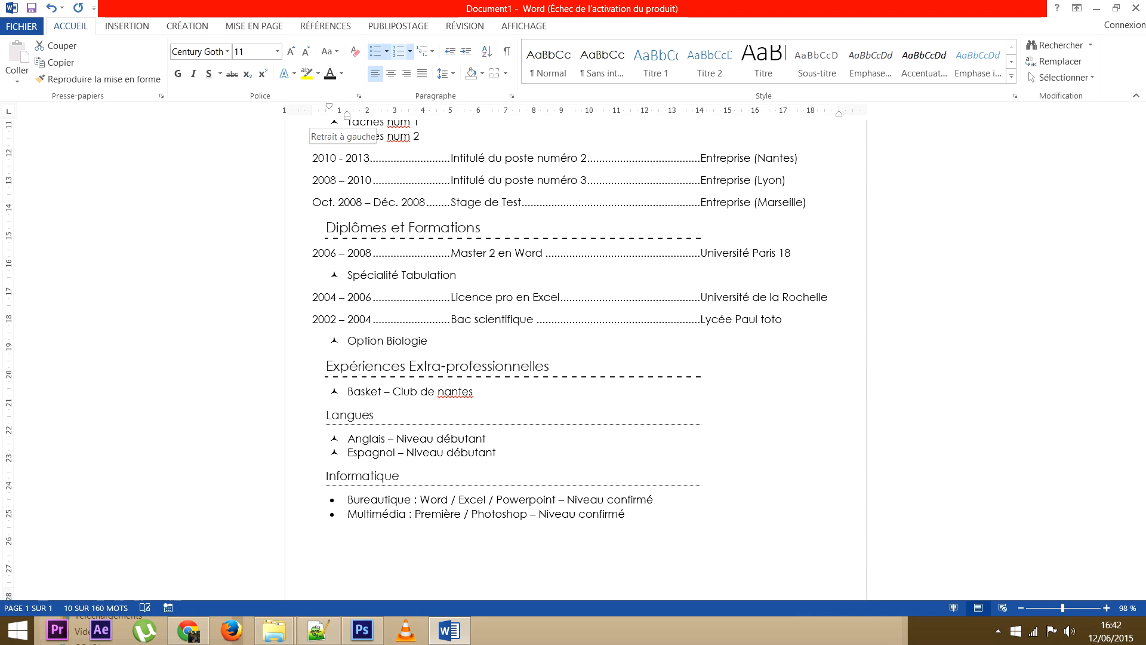
left_click(387, 51)
left_click(387, 95)
left_click(403, 475)
Set the left indent of the whole Compétences Professionnelles list, from Compétence num 1 to Compétence num 3, to about 2 cm
scroll(403, 476, "up", 5)
scroll(326, 115, "up", 4)
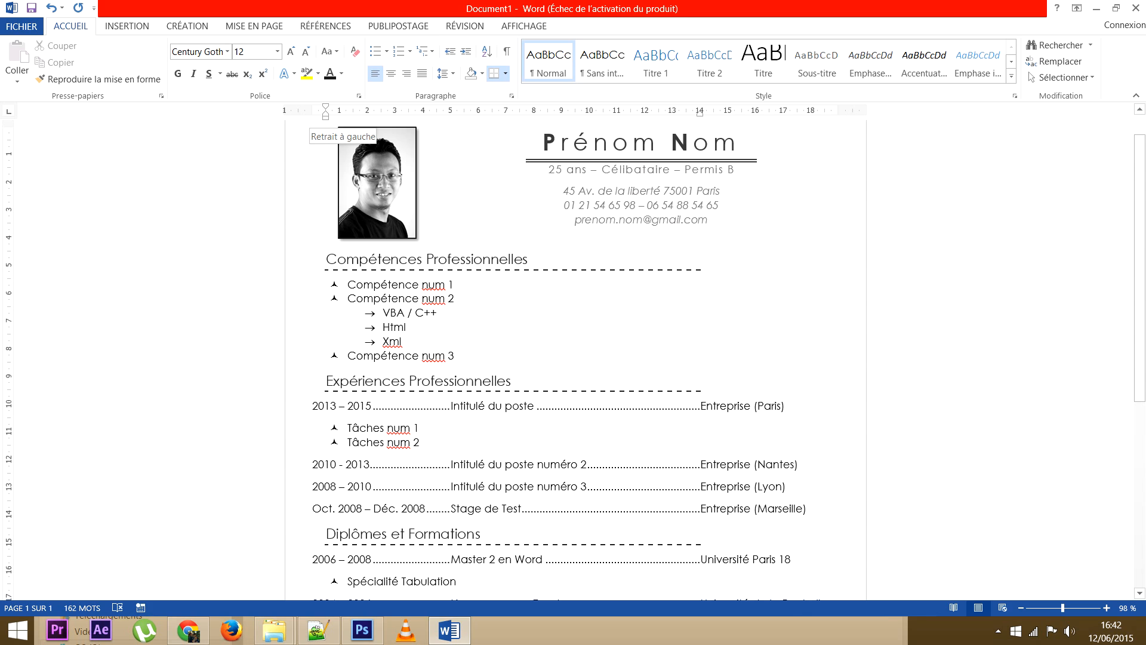
left_click(348, 285)
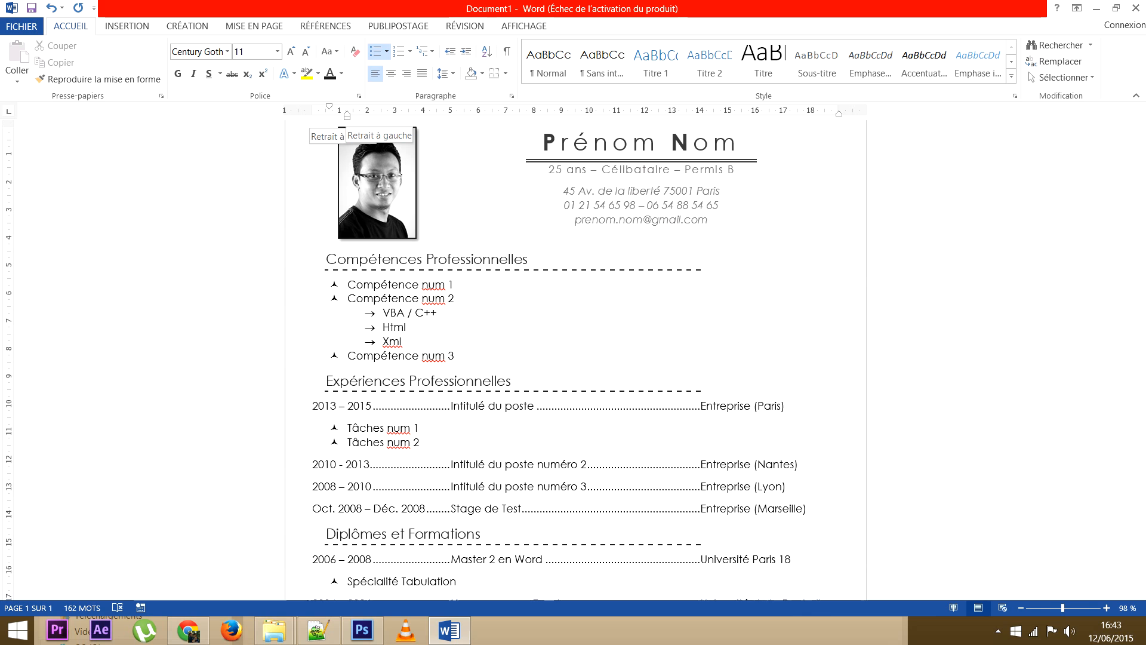
left_click_drag(348, 285, 458, 358)
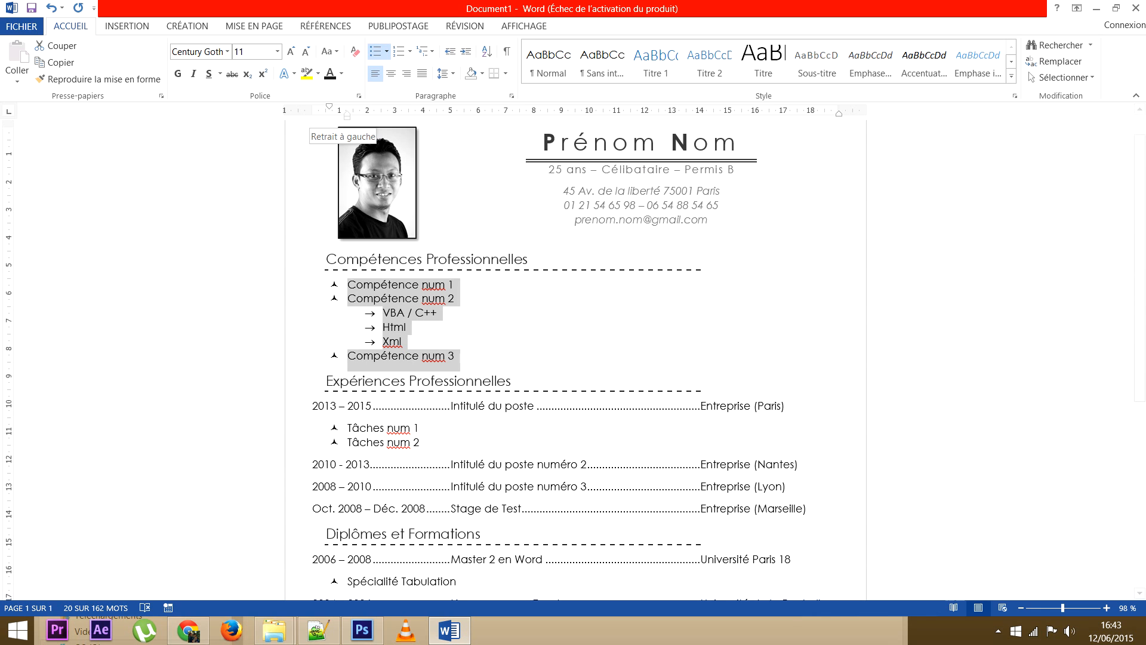
left_click_drag(347, 115, 375, 116)
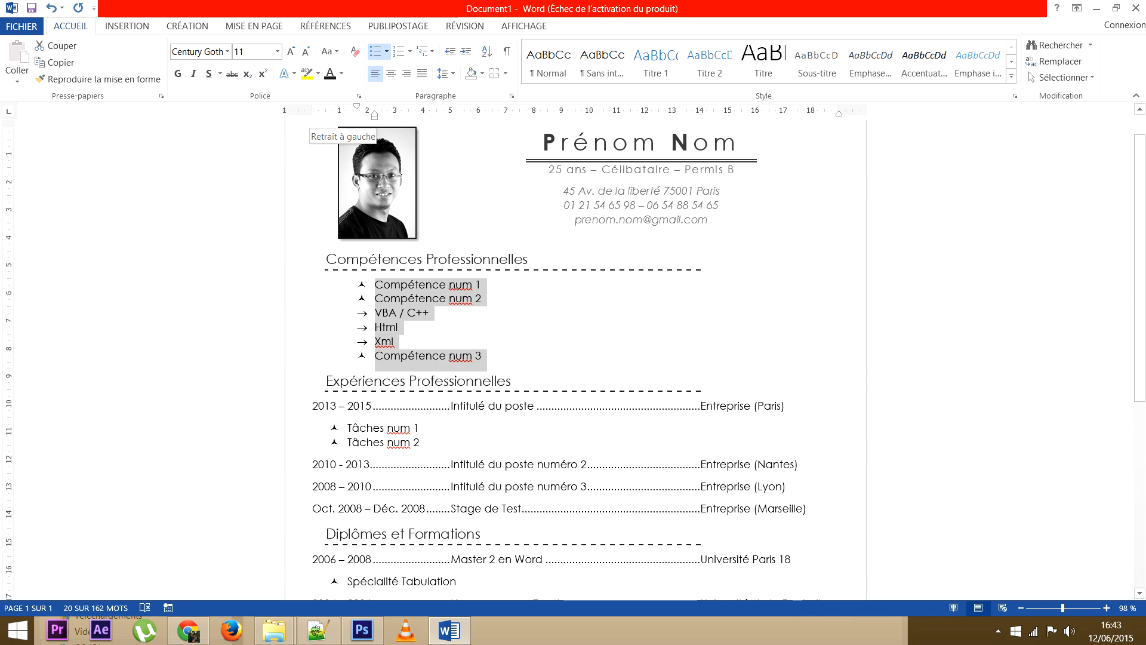
mouse_move(356, 108)
left_mouse_down()
mouse_move(339, 108)
mouse_move(402, 116)
mouse_move(367, 115)
left_mouse_up()
Set the left indent of the VBA / C++, Html and Xml sub-items to about 3 cm
left_click(368, 342)
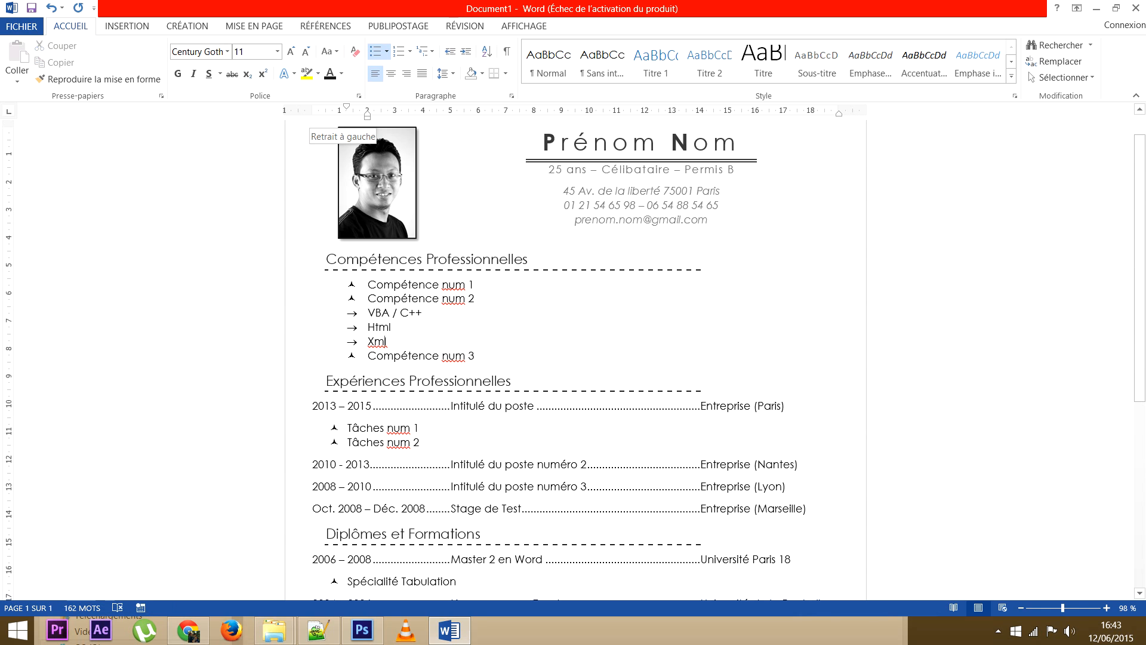
left_click_drag(368, 341, 368, 312)
left_click_drag(367, 116, 394, 115)
left_click(395, 342)
Set the left indent of Tâches num 1 and Tâches num 2 to about 2 cm
scroll(573, 358, "down", 2)
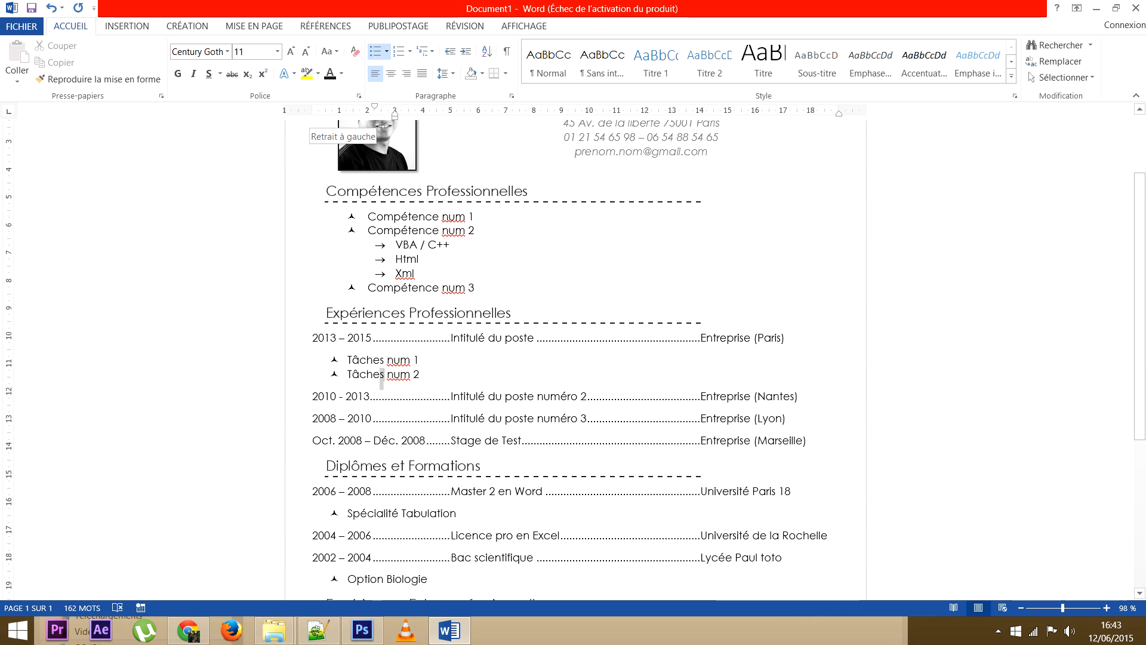
left_click_drag(387, 375, 366, 360)
left_click_drag(347, 115, 367, 115)
Set the left indent of the Diplômes et Formations bullets and the Basket – Club de nantes item to about 2 cm
scroll(367, 115, "down", 2)
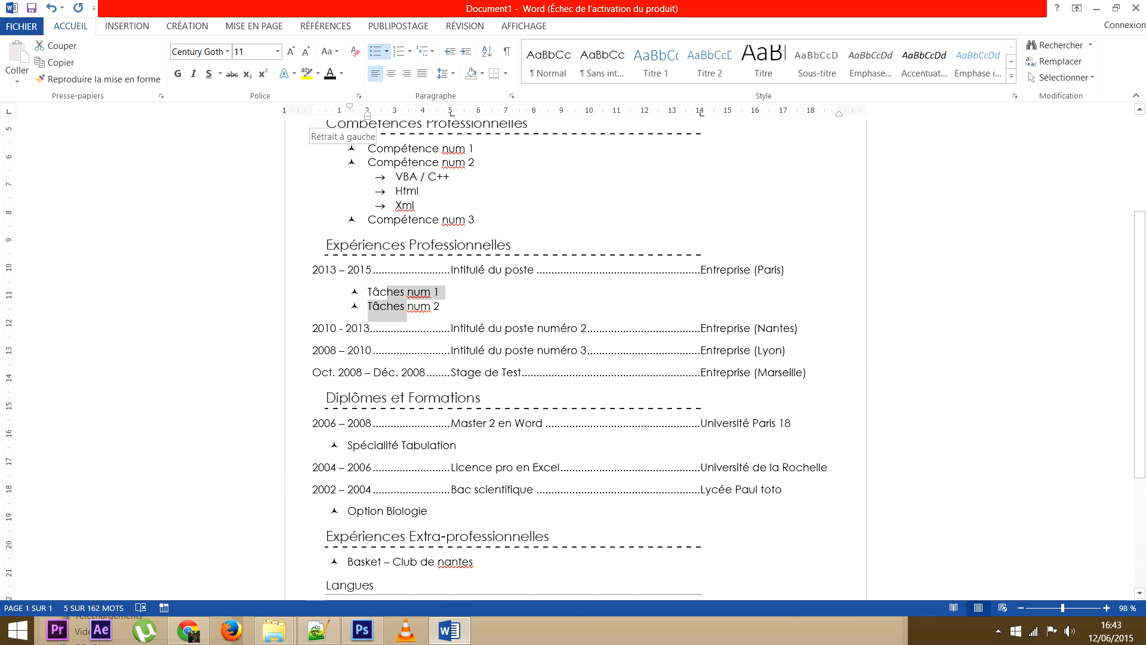
left_click(375, 445)
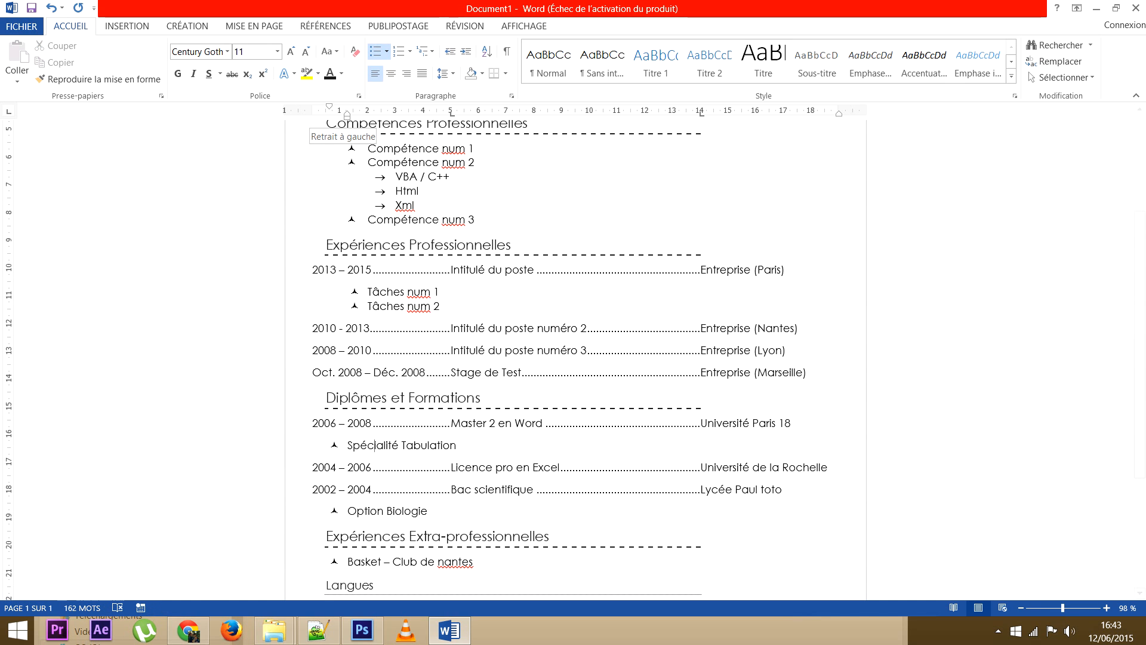
left_click_drag(347, 116, 367, 115)
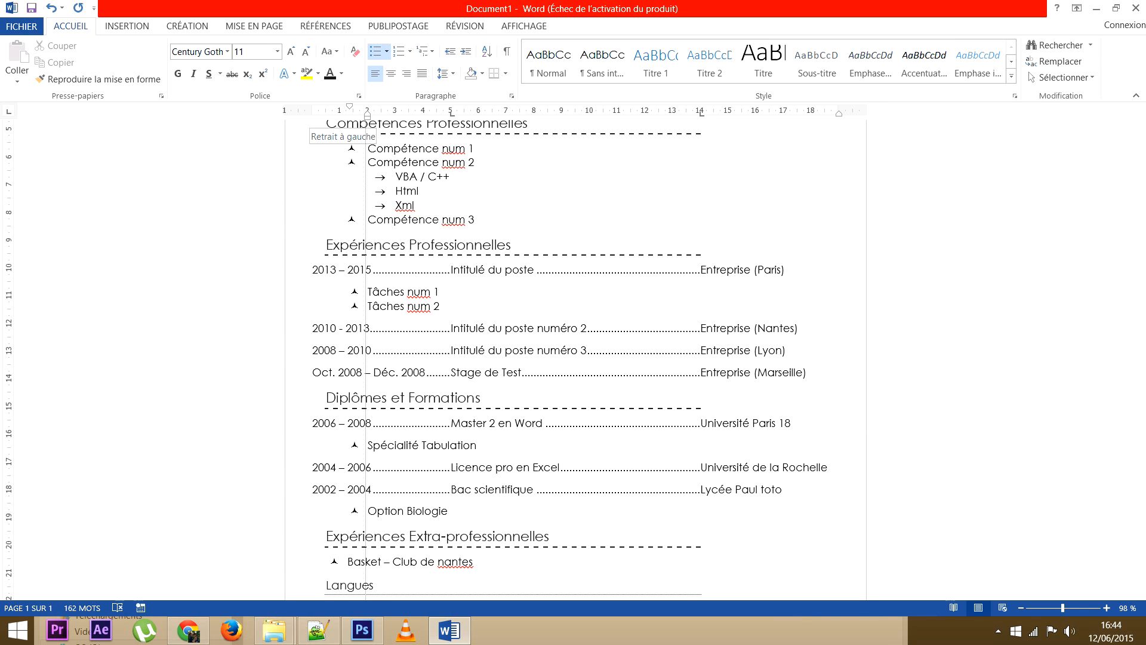
scroll(573, 358, "down", 3)
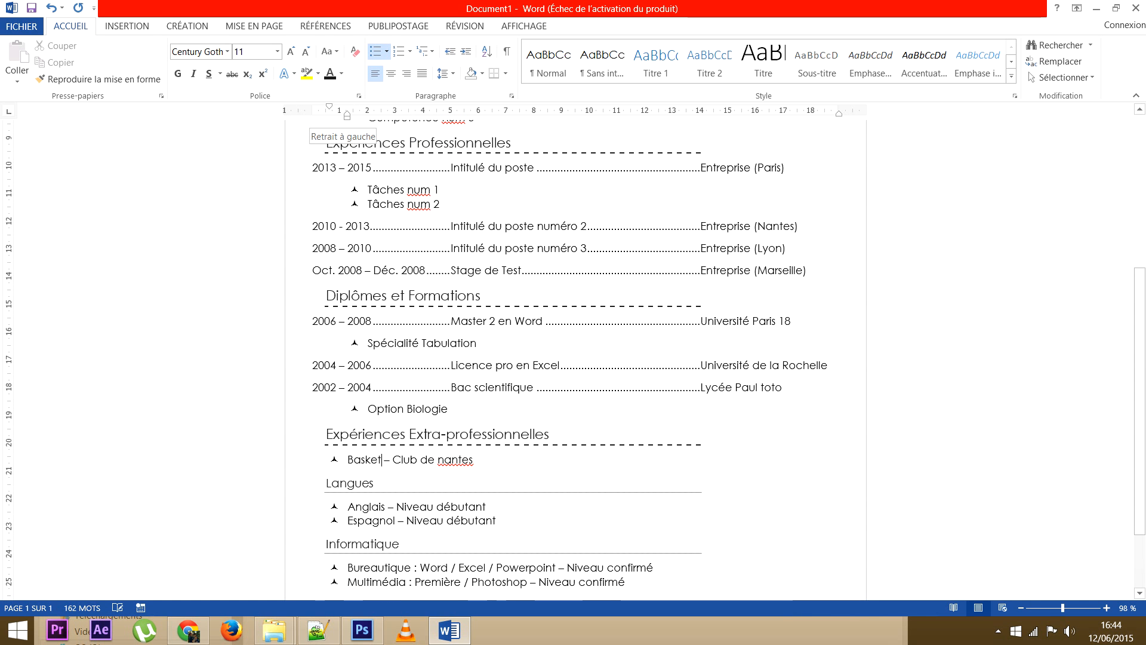
left_click_drag(347, 115, 367, 115)
Set the left indent of the bulleted items under Langues and Informatique to about 2 cm
scroll(573, 358, "down", 1)
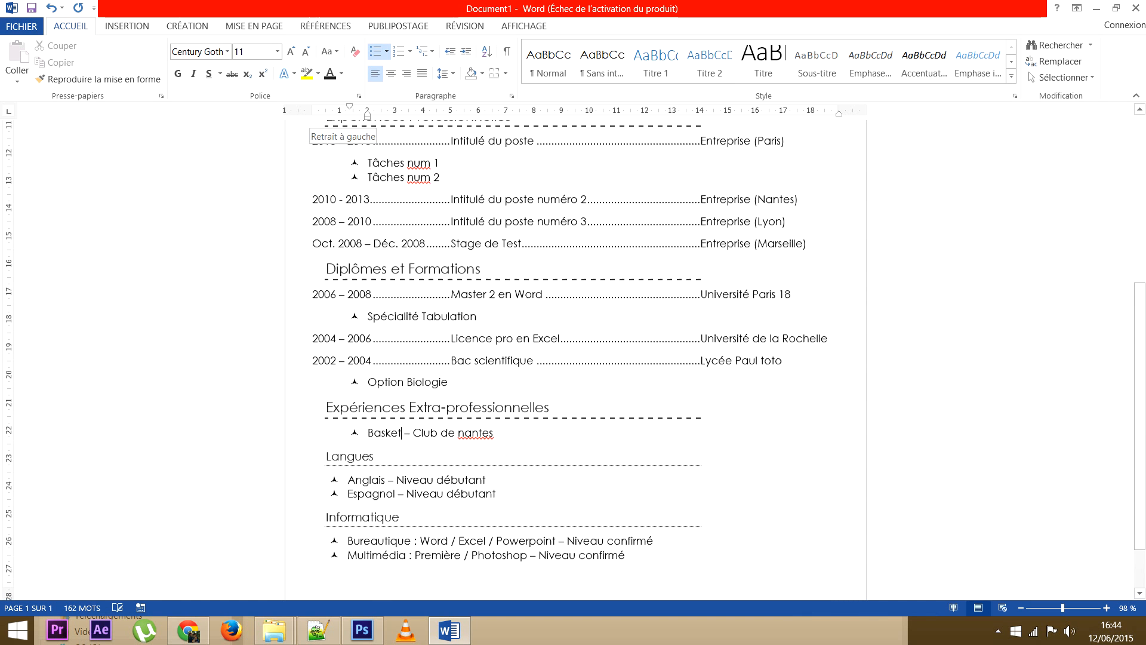
scroll(573, 346, "down", 1)
left_click_drag(386, 453, 357, 439)
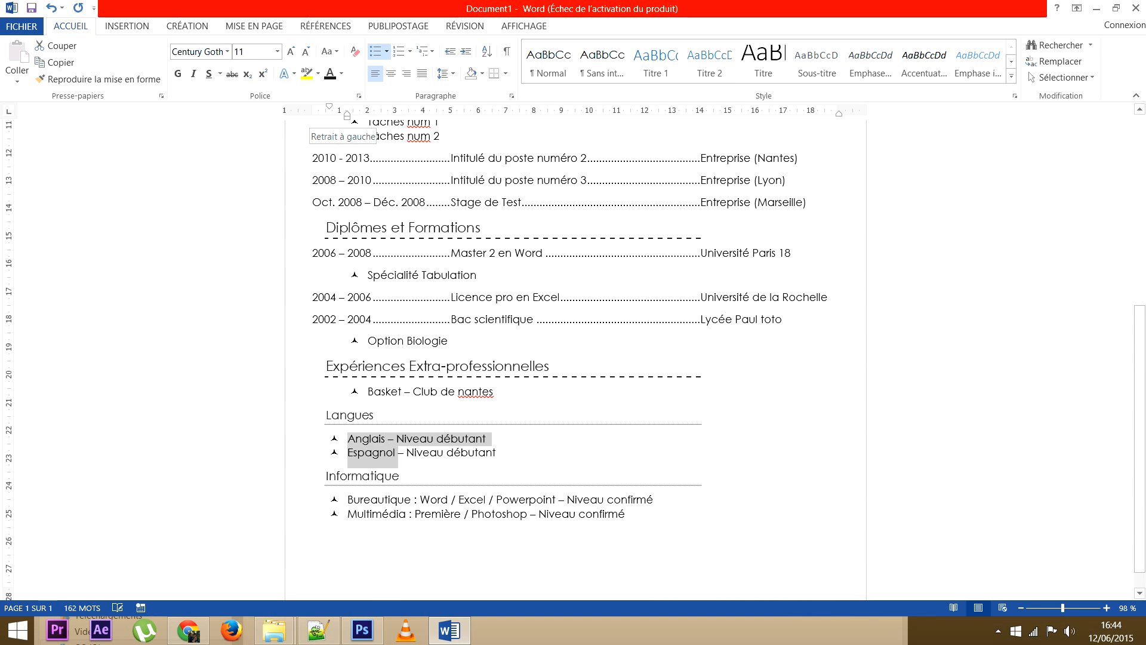
left_click_drag(347, 115, 367, 115)
mouse_move(384, 514)
left_mouse_down()
mouse_move(370, 500)
mouse_move(388, 514)
left_mouse_up()
left_click(370, 500)
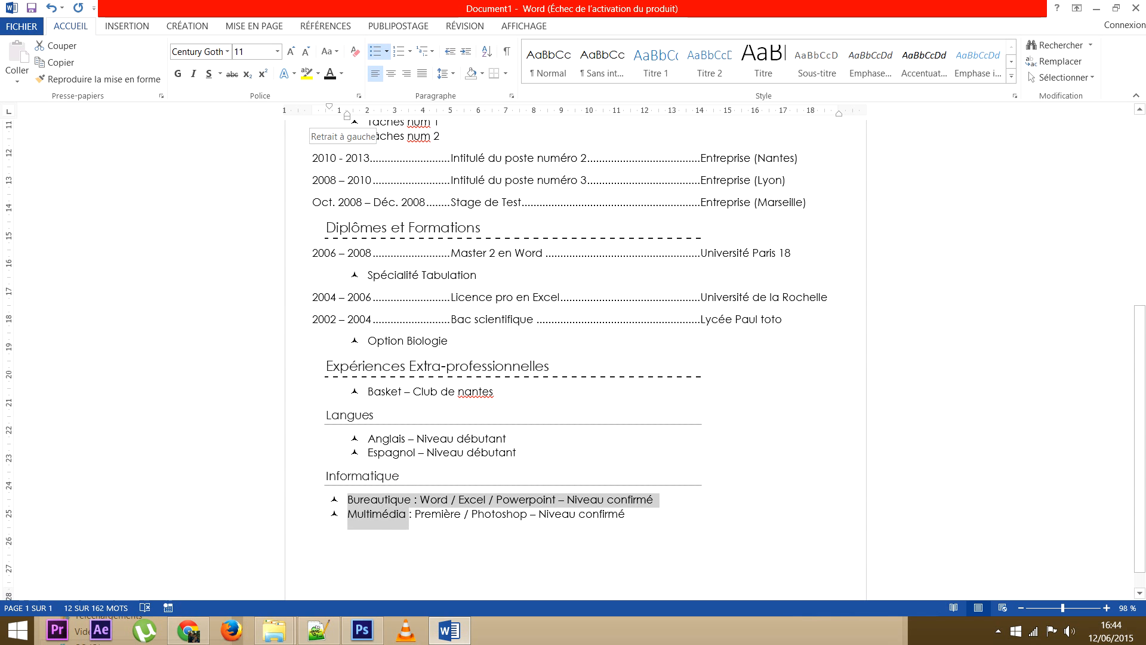
left_click_drag(347, 115, 367, 115)
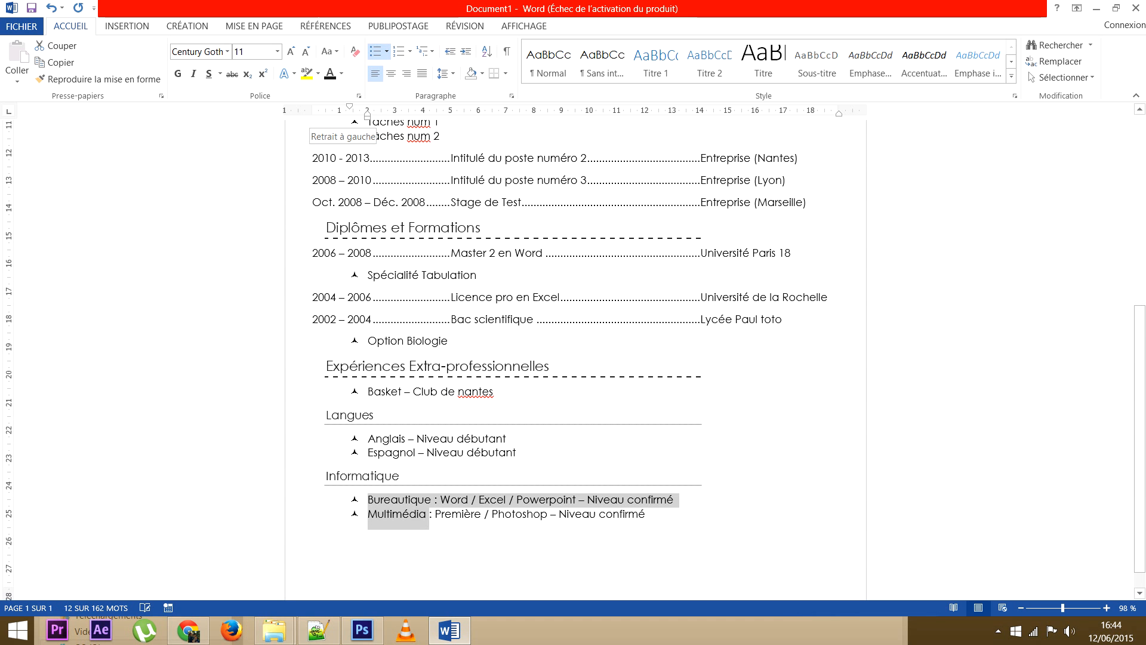
left_click(497, 499)
Set the left indent of the four dated job lines under Expériences Professionnelles to about 1 cm
scroll(573, 358, "up", 10)
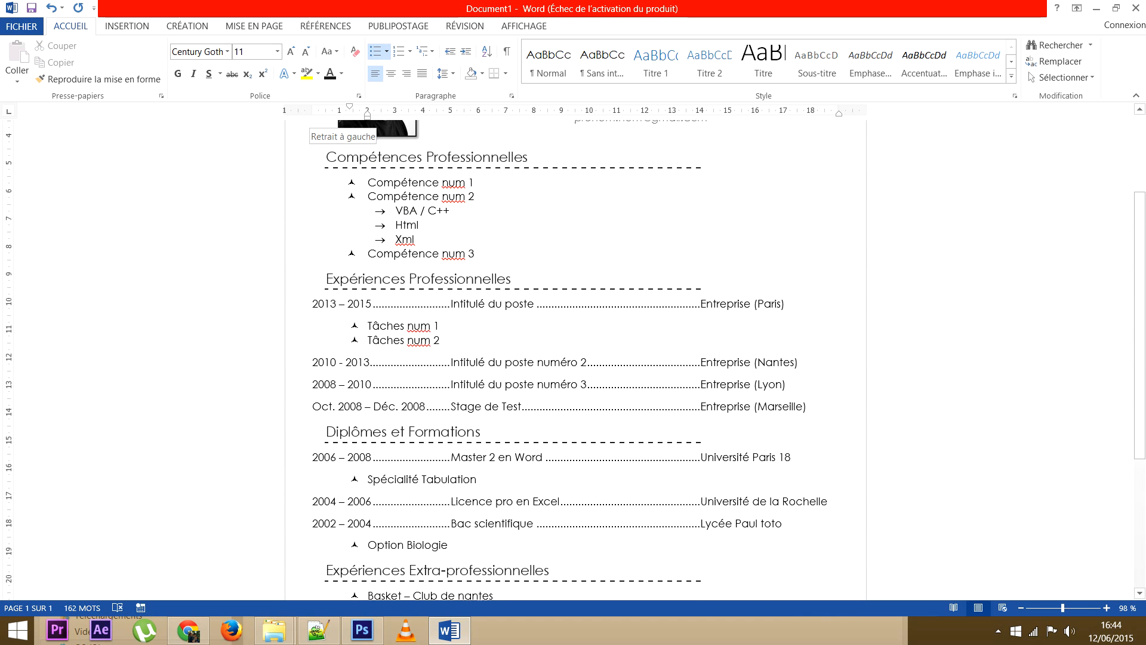
scroll(573, 358, "down", 1)
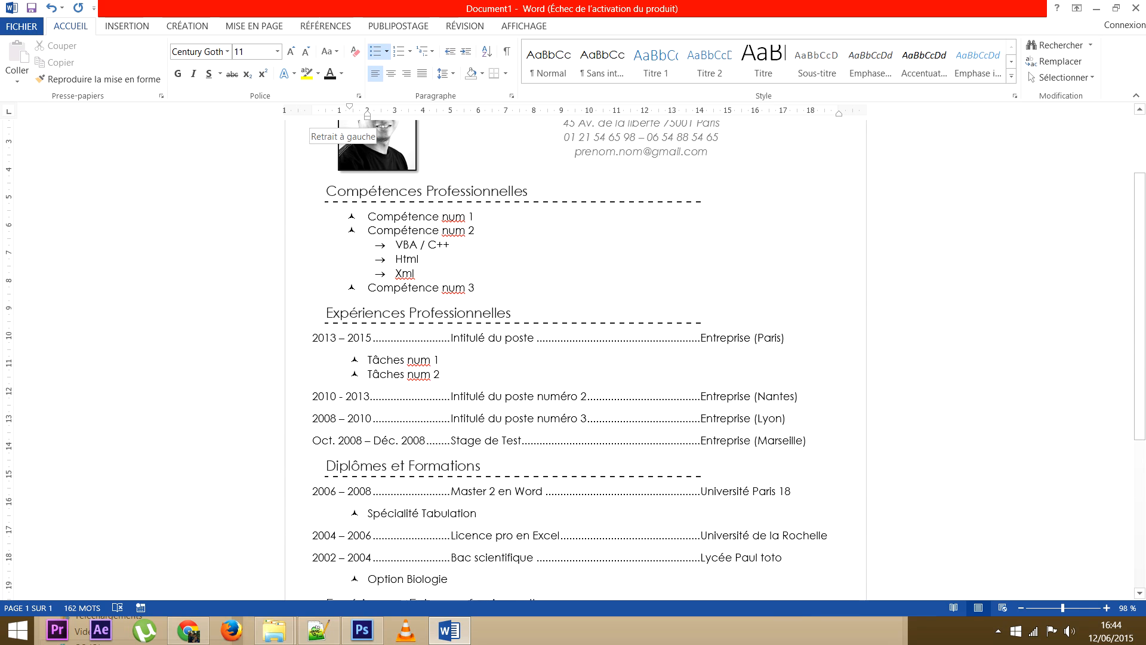
left_click(325, 338)
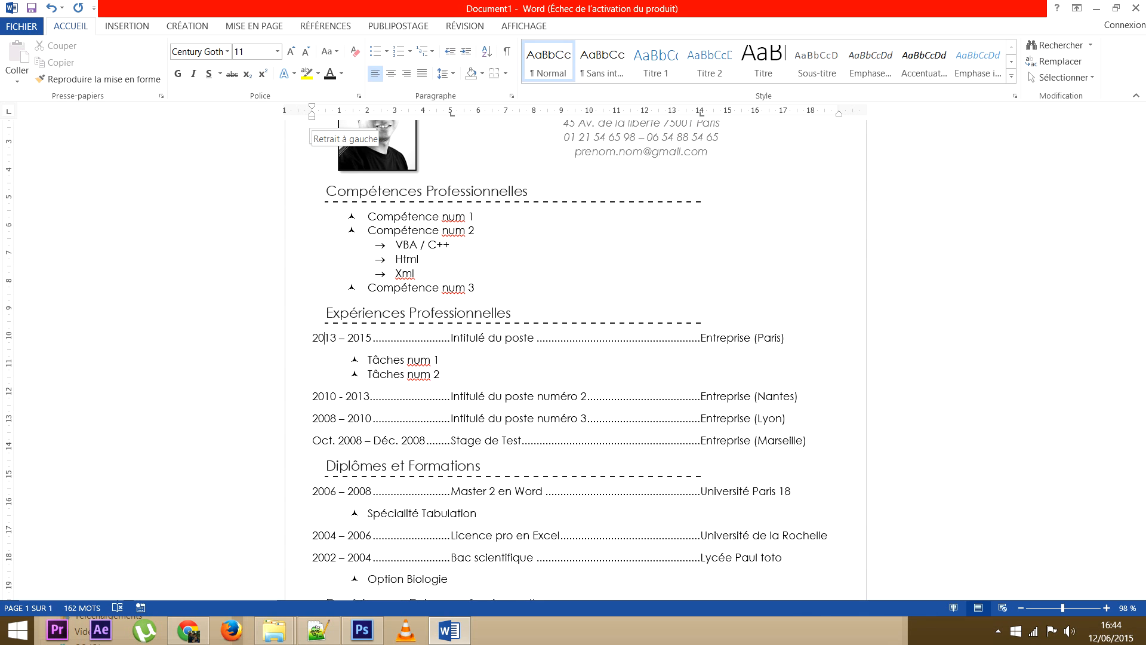
left_click_drag(312, 116, 339, 116)
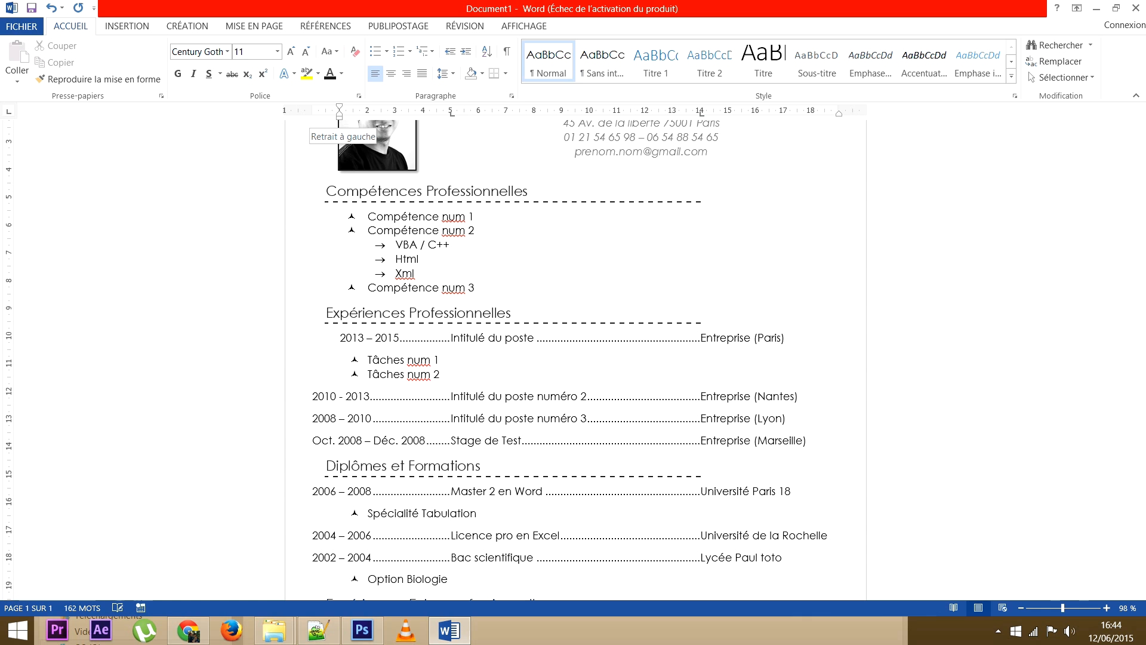
left_click_drag(313, 397, 364, 442)
left_click_drag(312, 116, 339, 116)
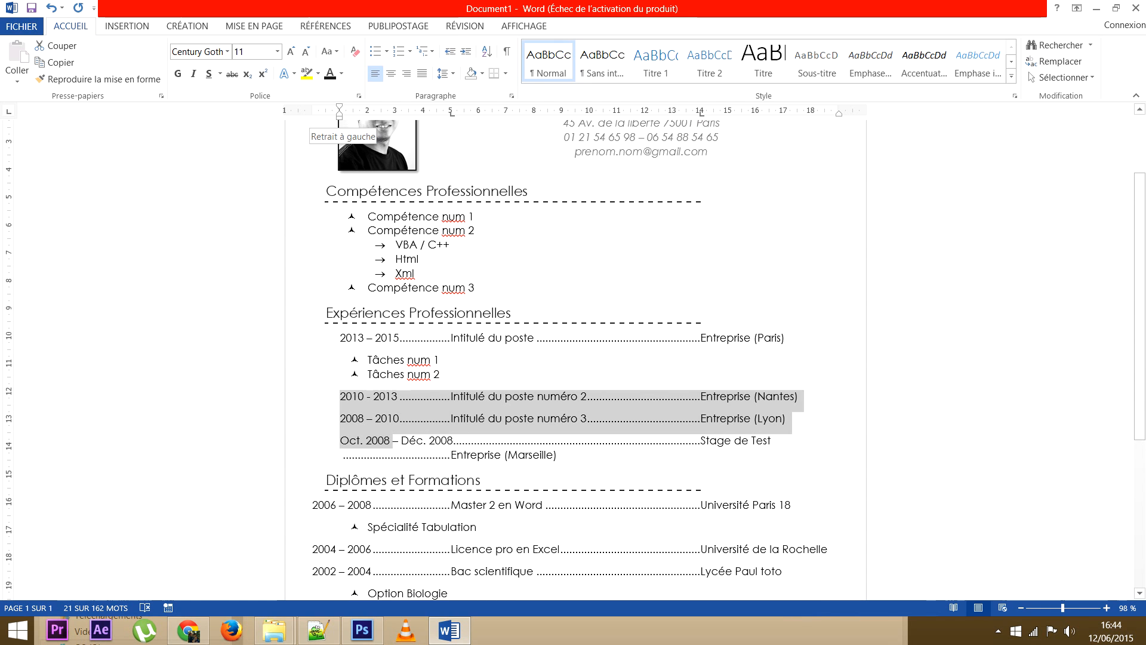
Select the Expériences Professionnelles entries from the 2013 – 2015 line through the Entreprise (Marseille) line
left_click(453, 440)
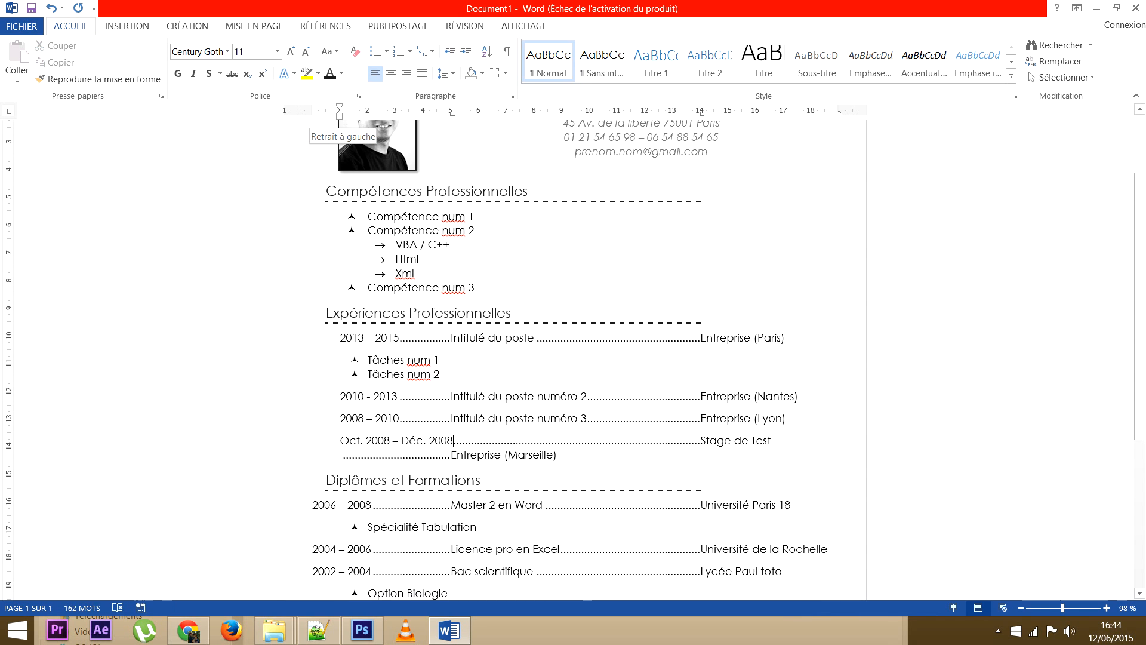
left_click_drag(341, 338, 475, 456)
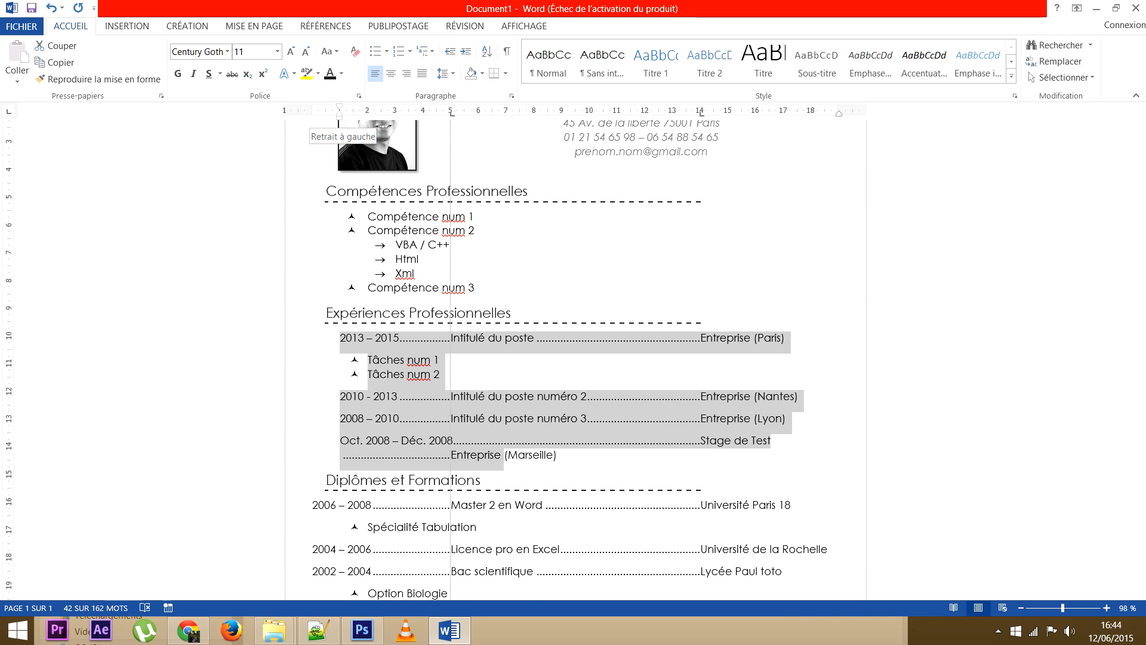